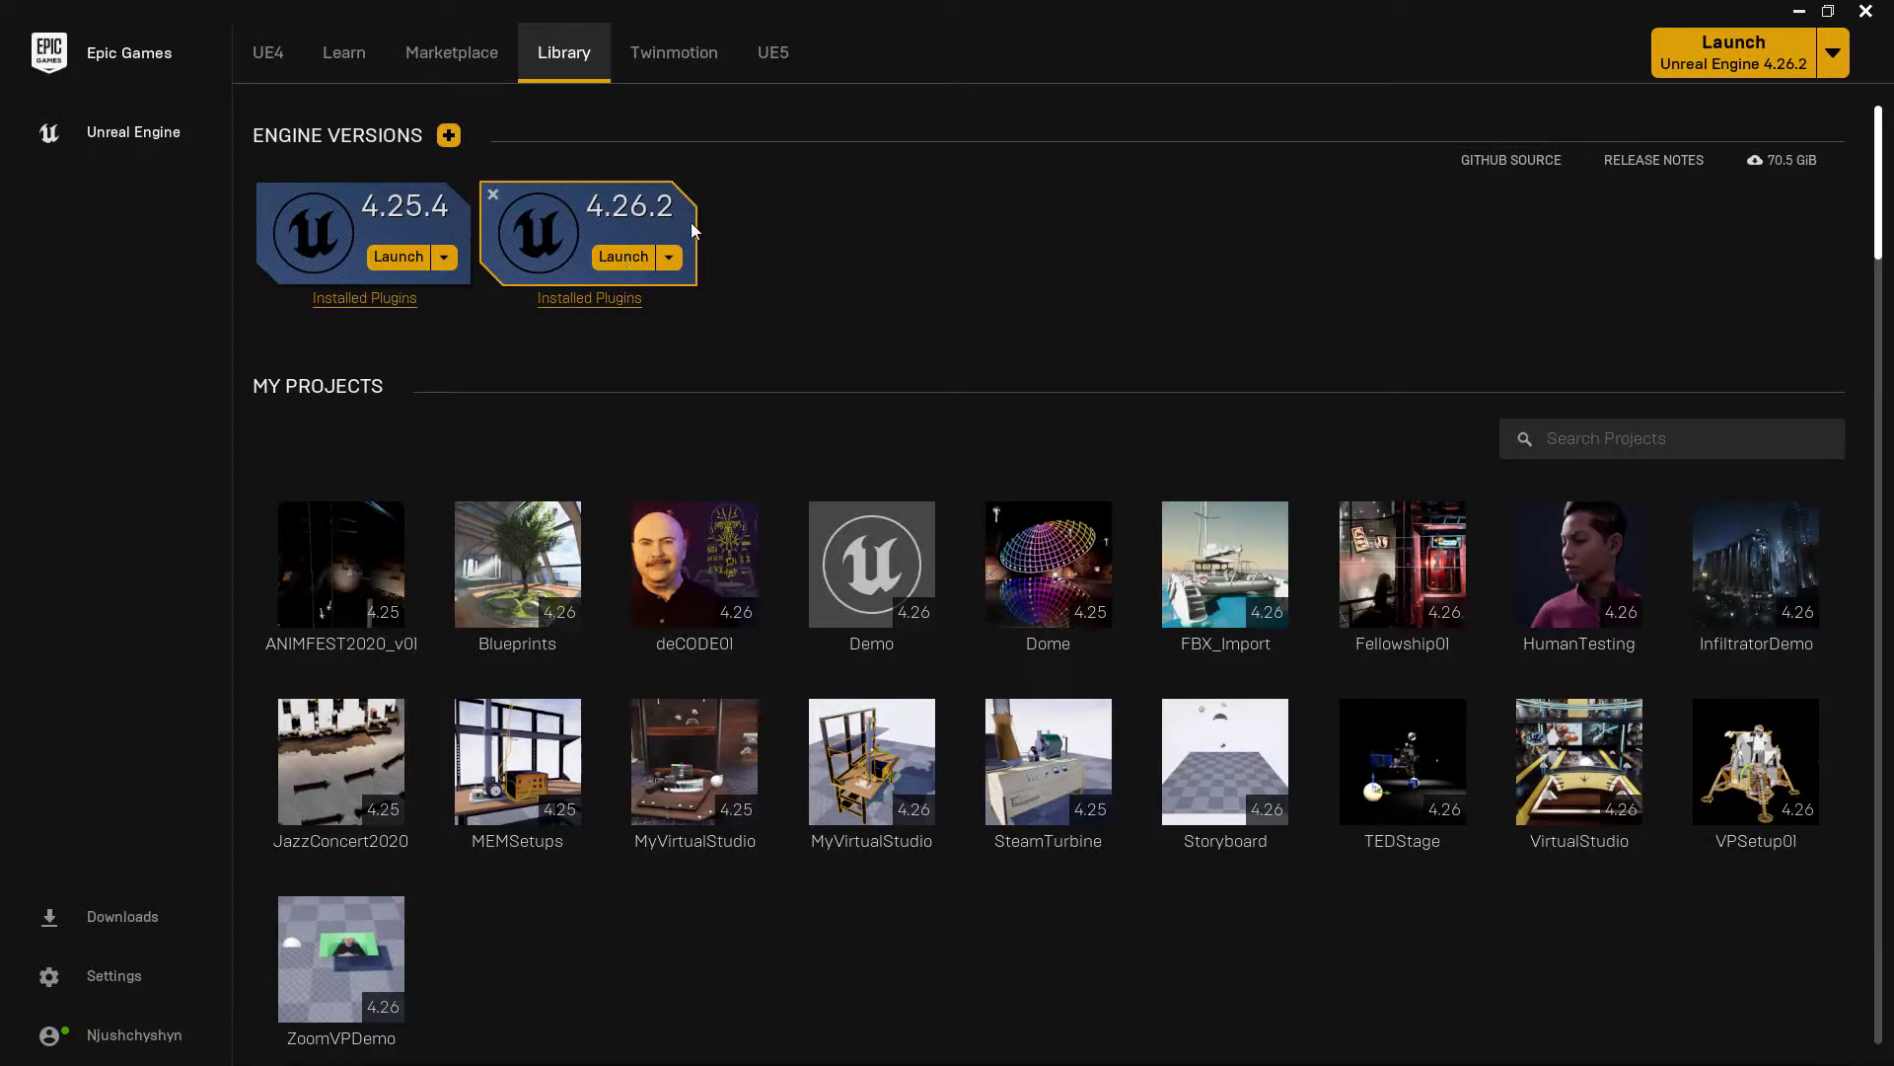
Bring up the Windows task switcher over the Epic Games Launcher Library
key(alt+Tab)
key(alt+Tab)
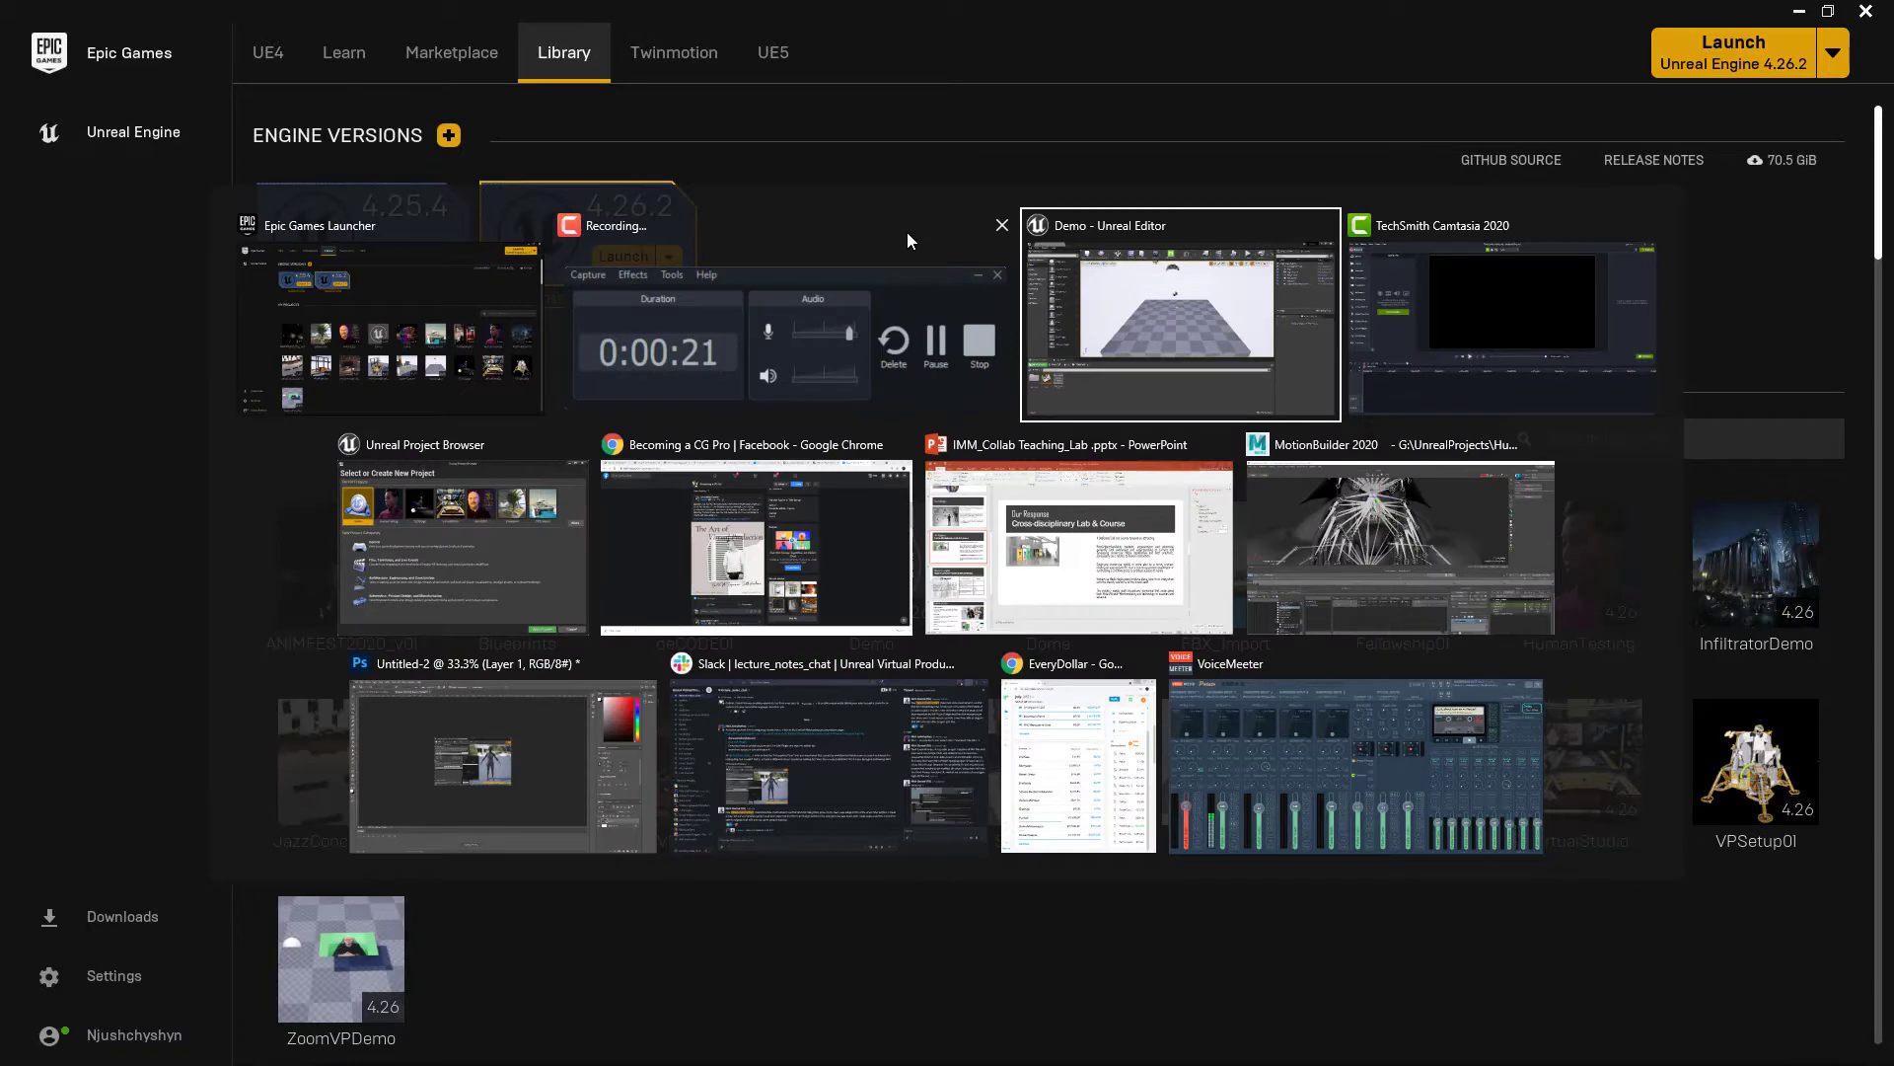
Take a Film, Television and Live Events Blank project to Project Settings, then return to Demo
click(464, 523)
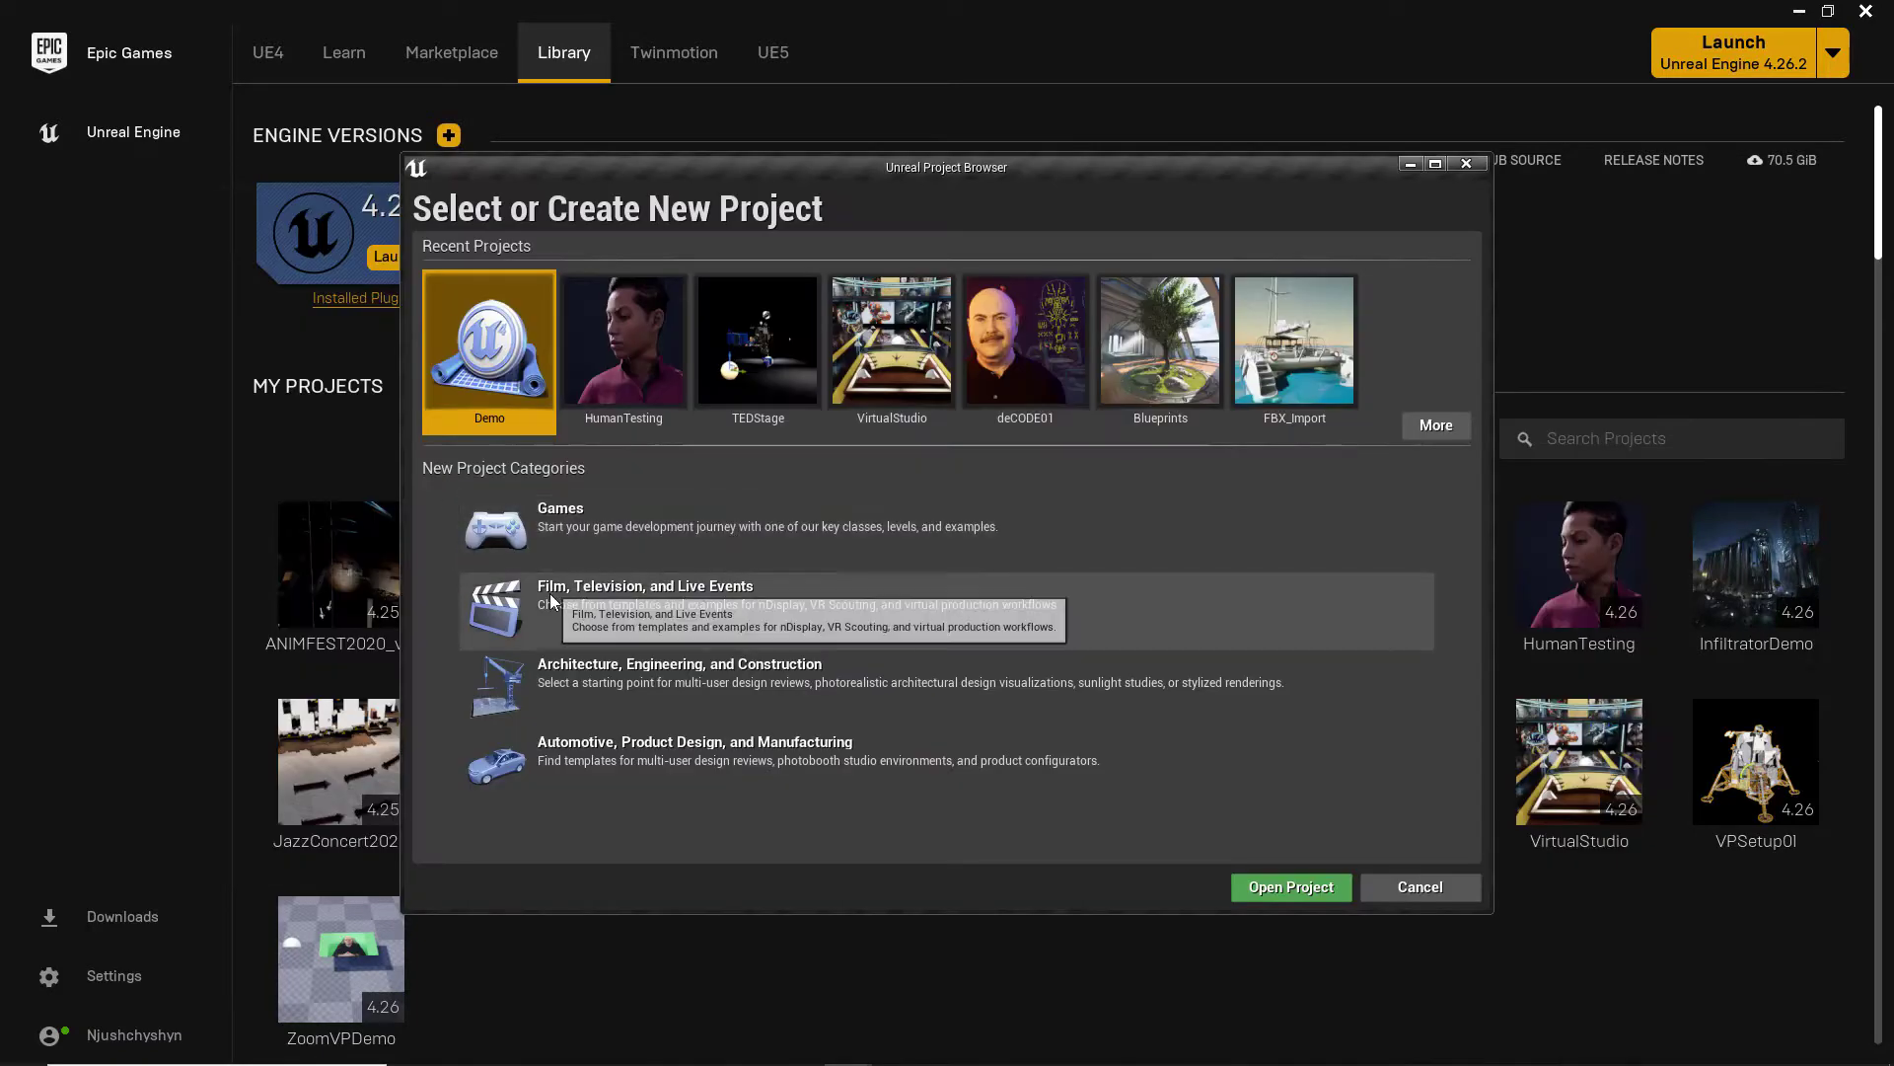
click(504, 616)
double_click(639, 612)
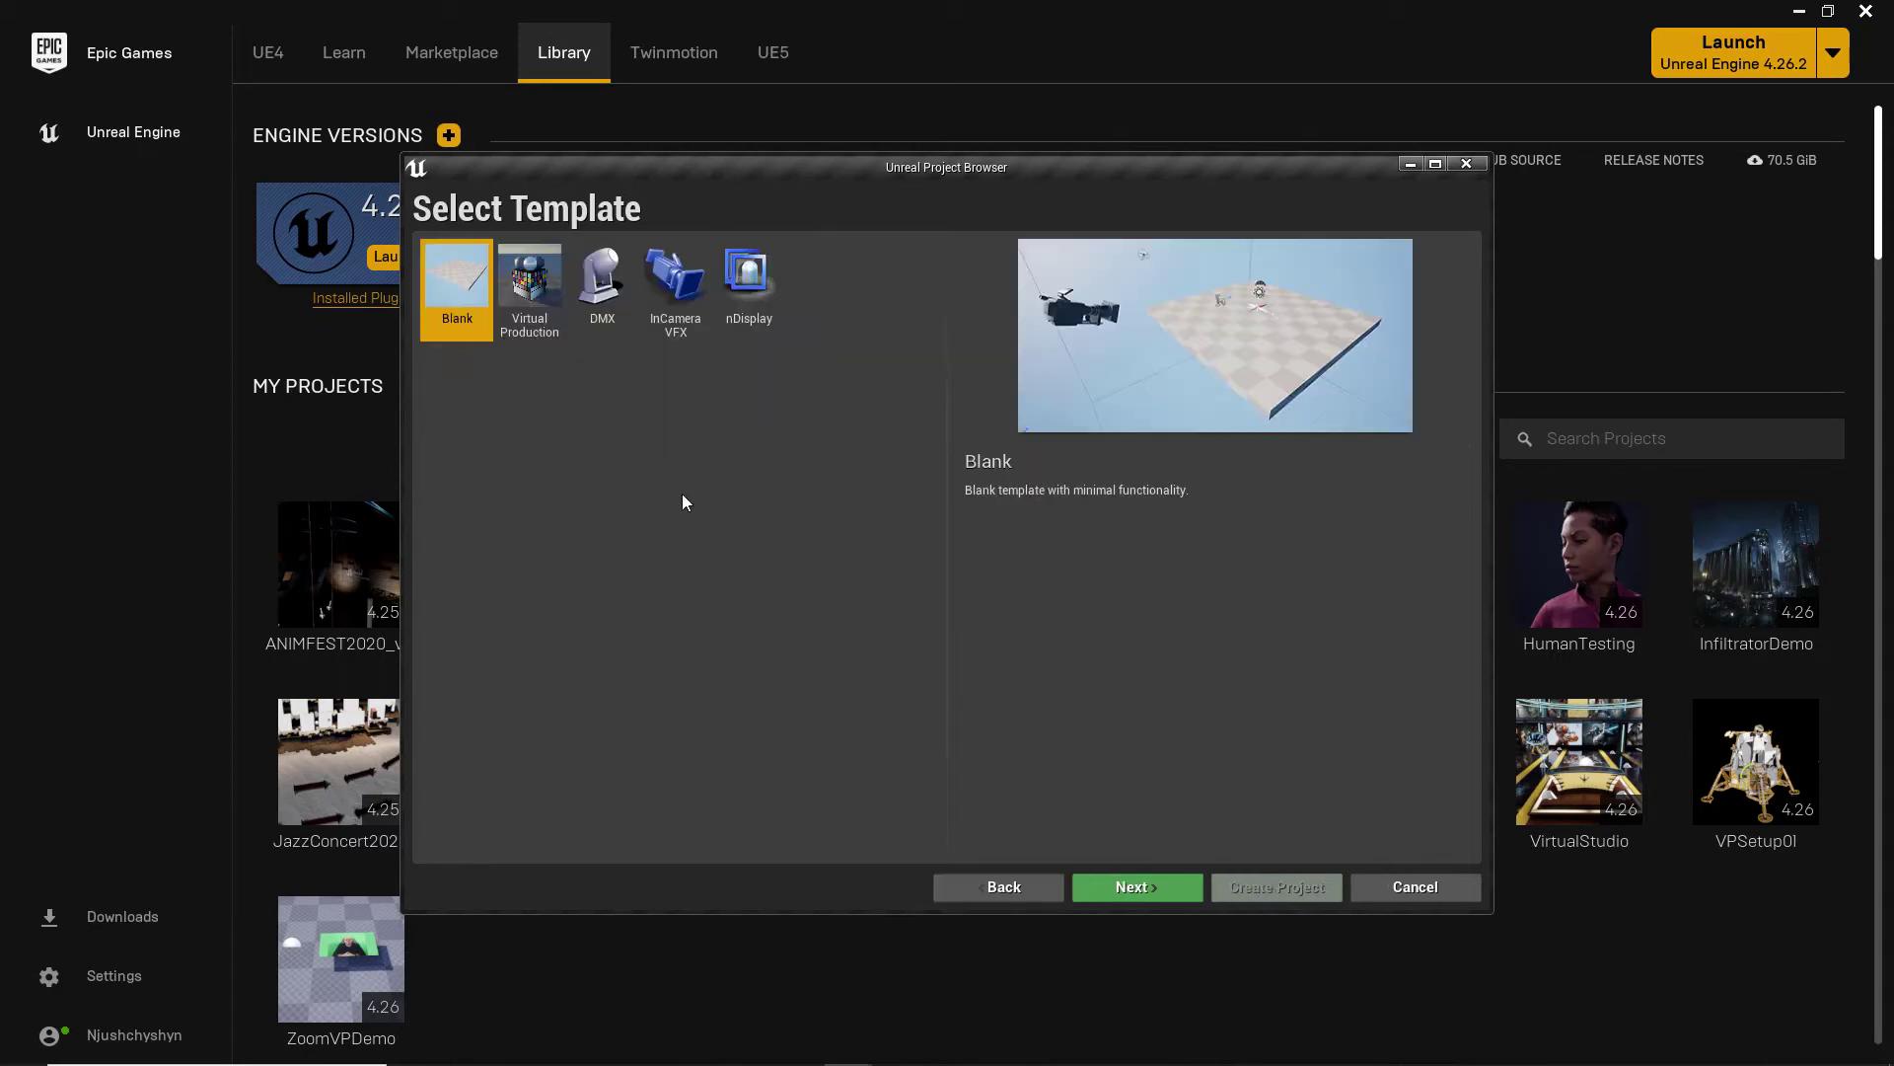
click(1135, 886)
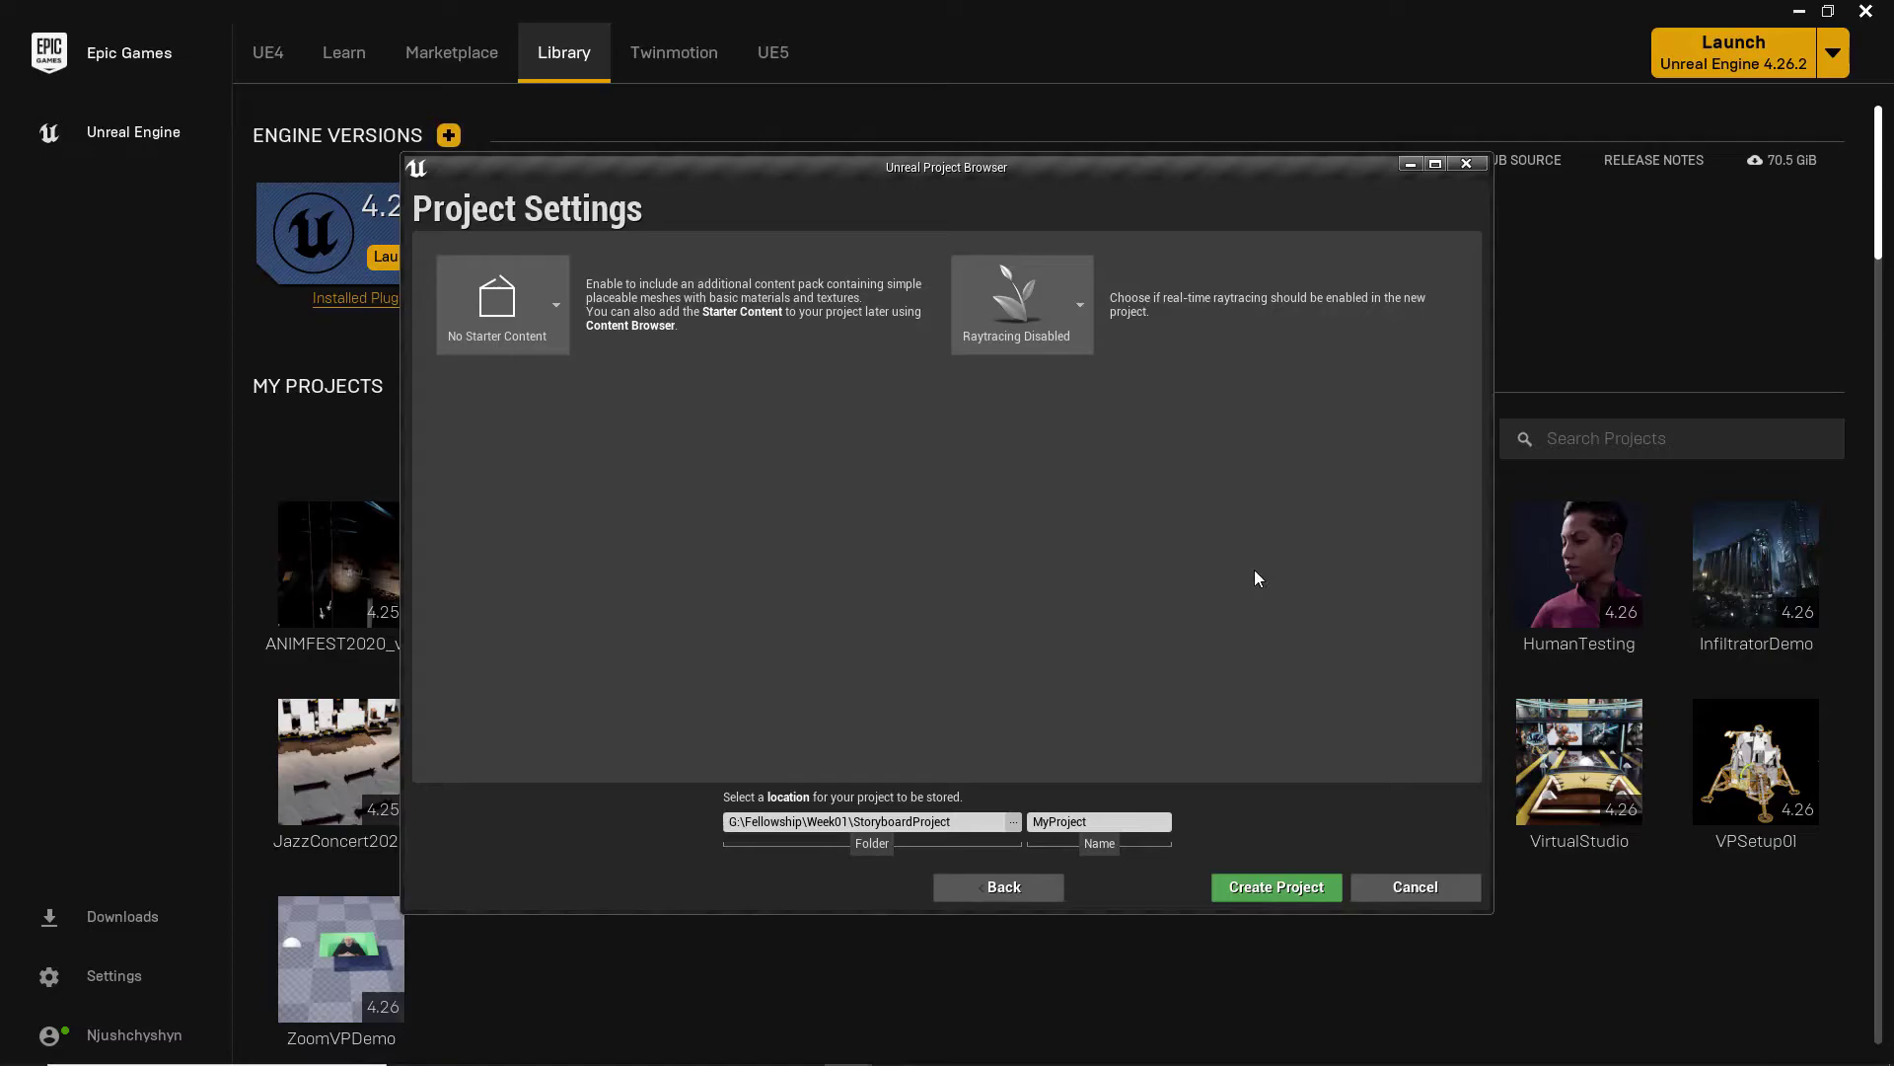
key(alt+Tab)
key(Tab)
key(Tab)
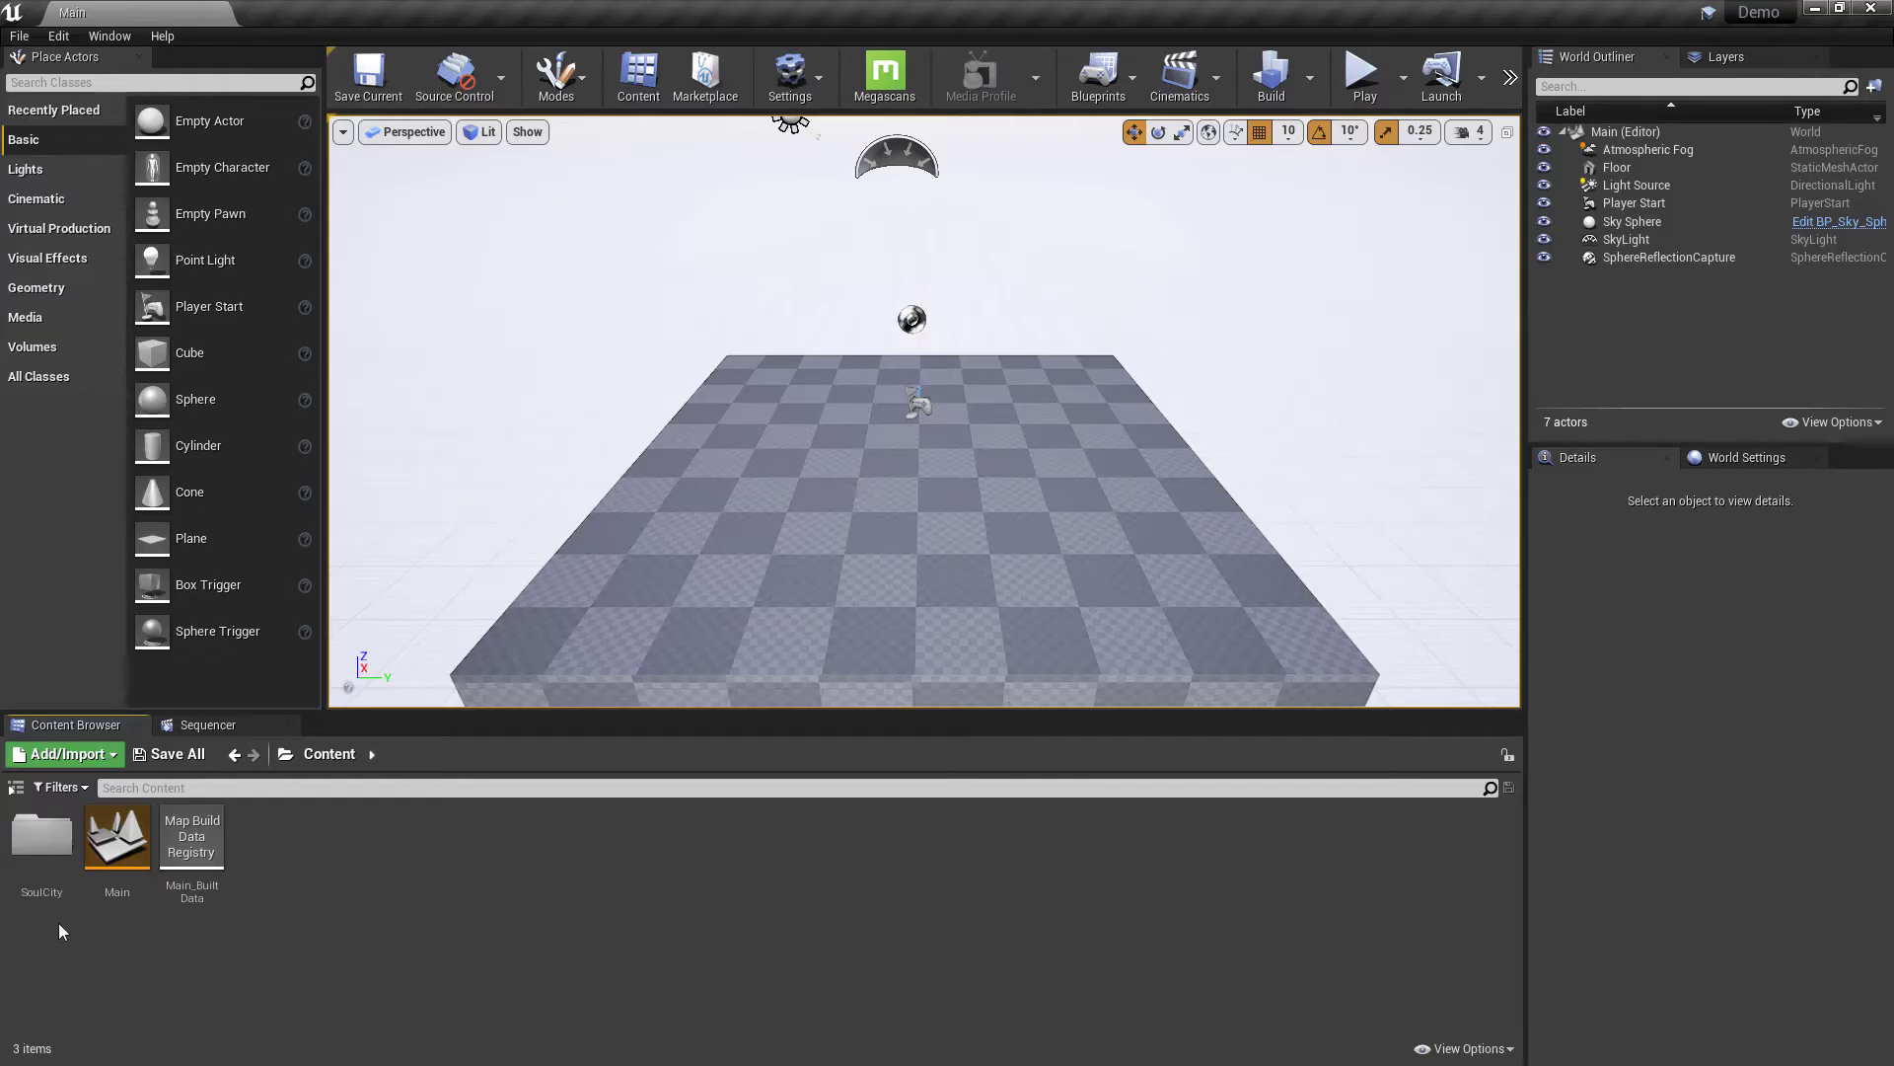
View the Soul: City Marketplace page from the launcher's Vault, then return to the Demo editor
key(alt+Tab)
key(alt+Tab)
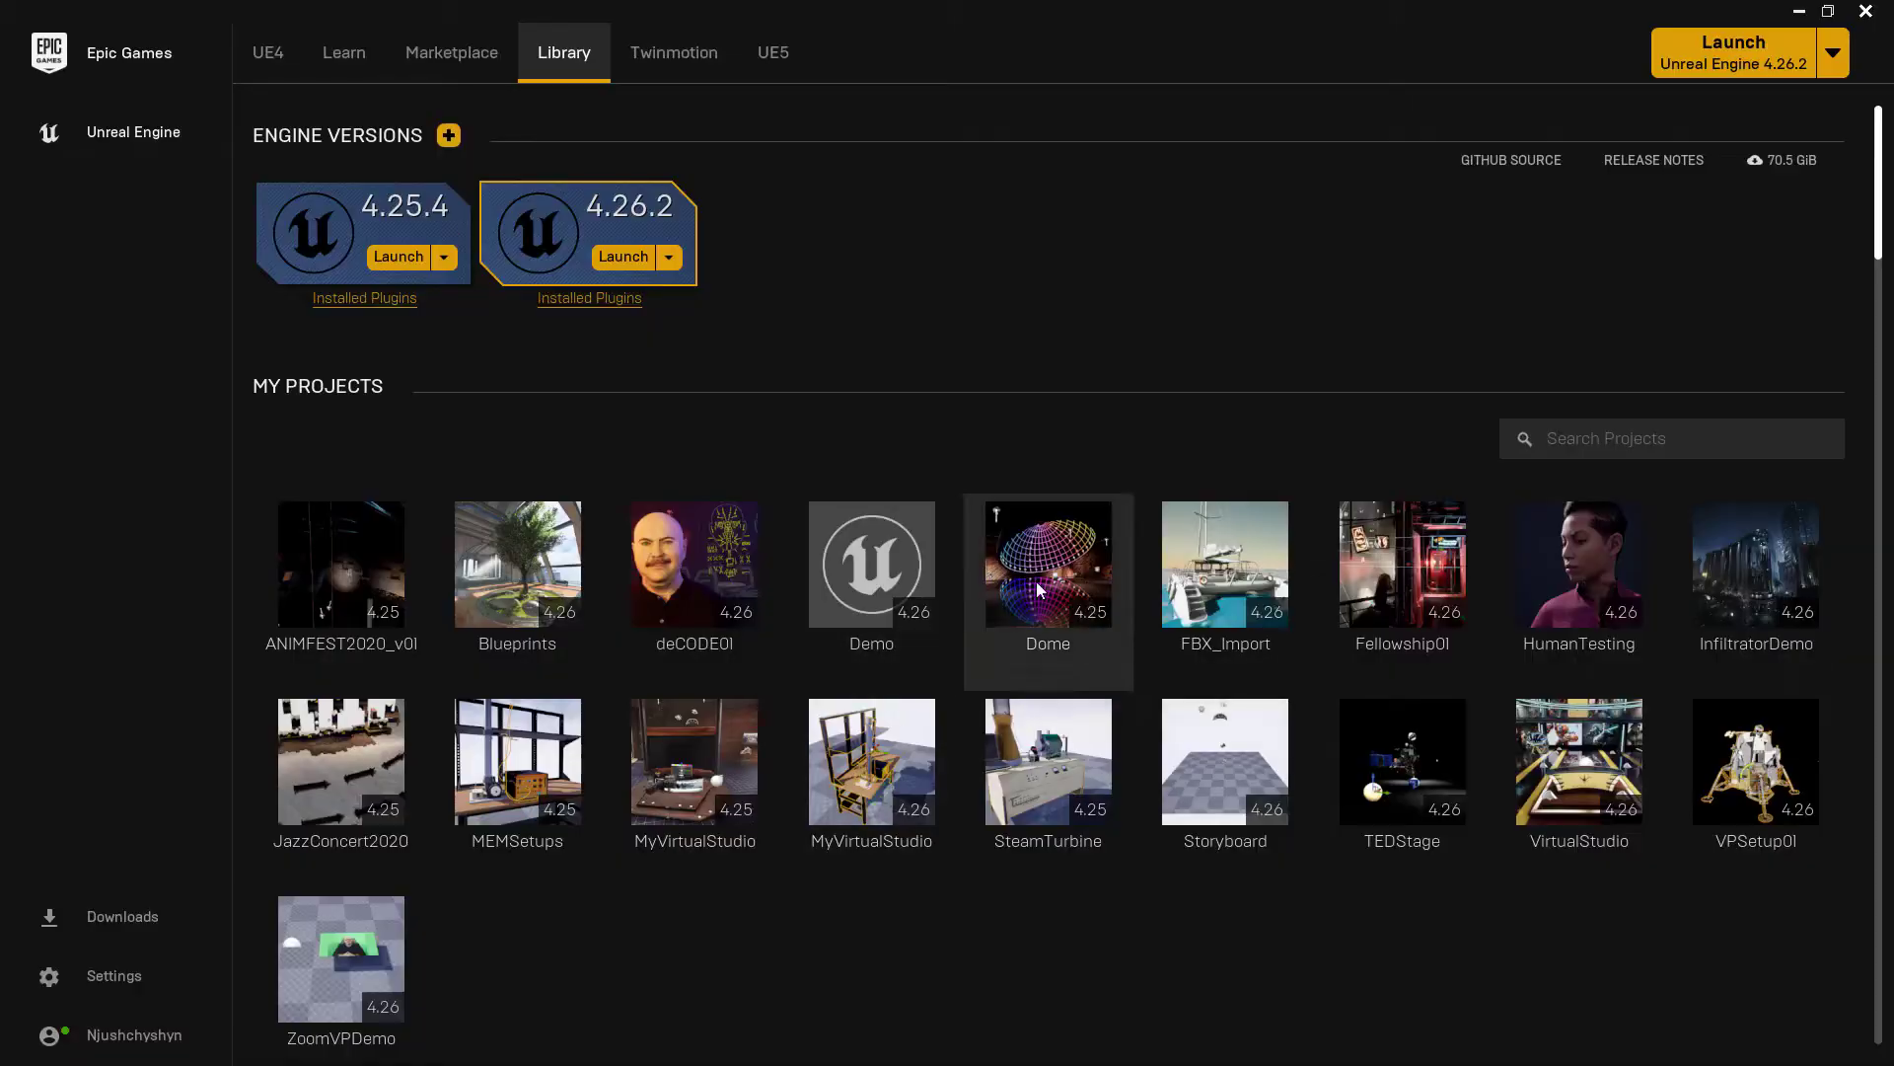
scroll(1115, 513, down, 5)
scroll(1138, 541, down, 1)
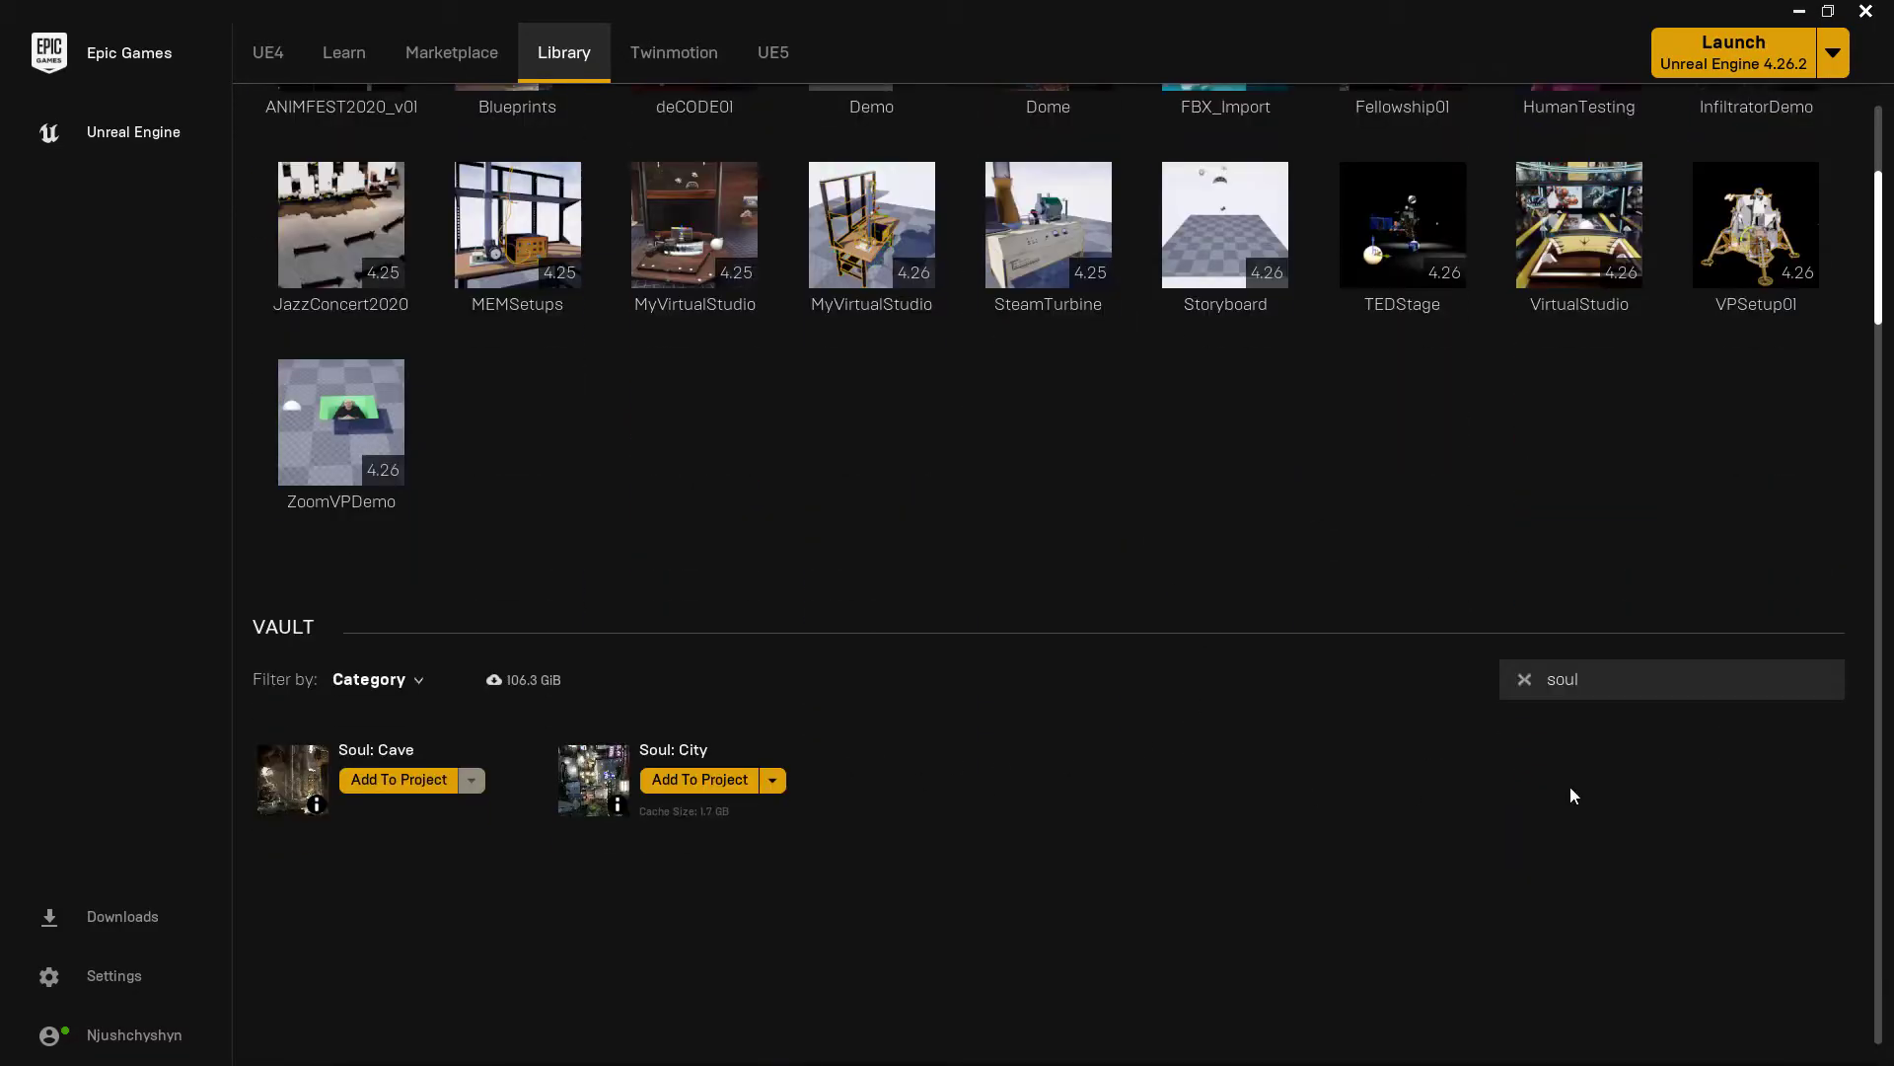
click(673, 754)
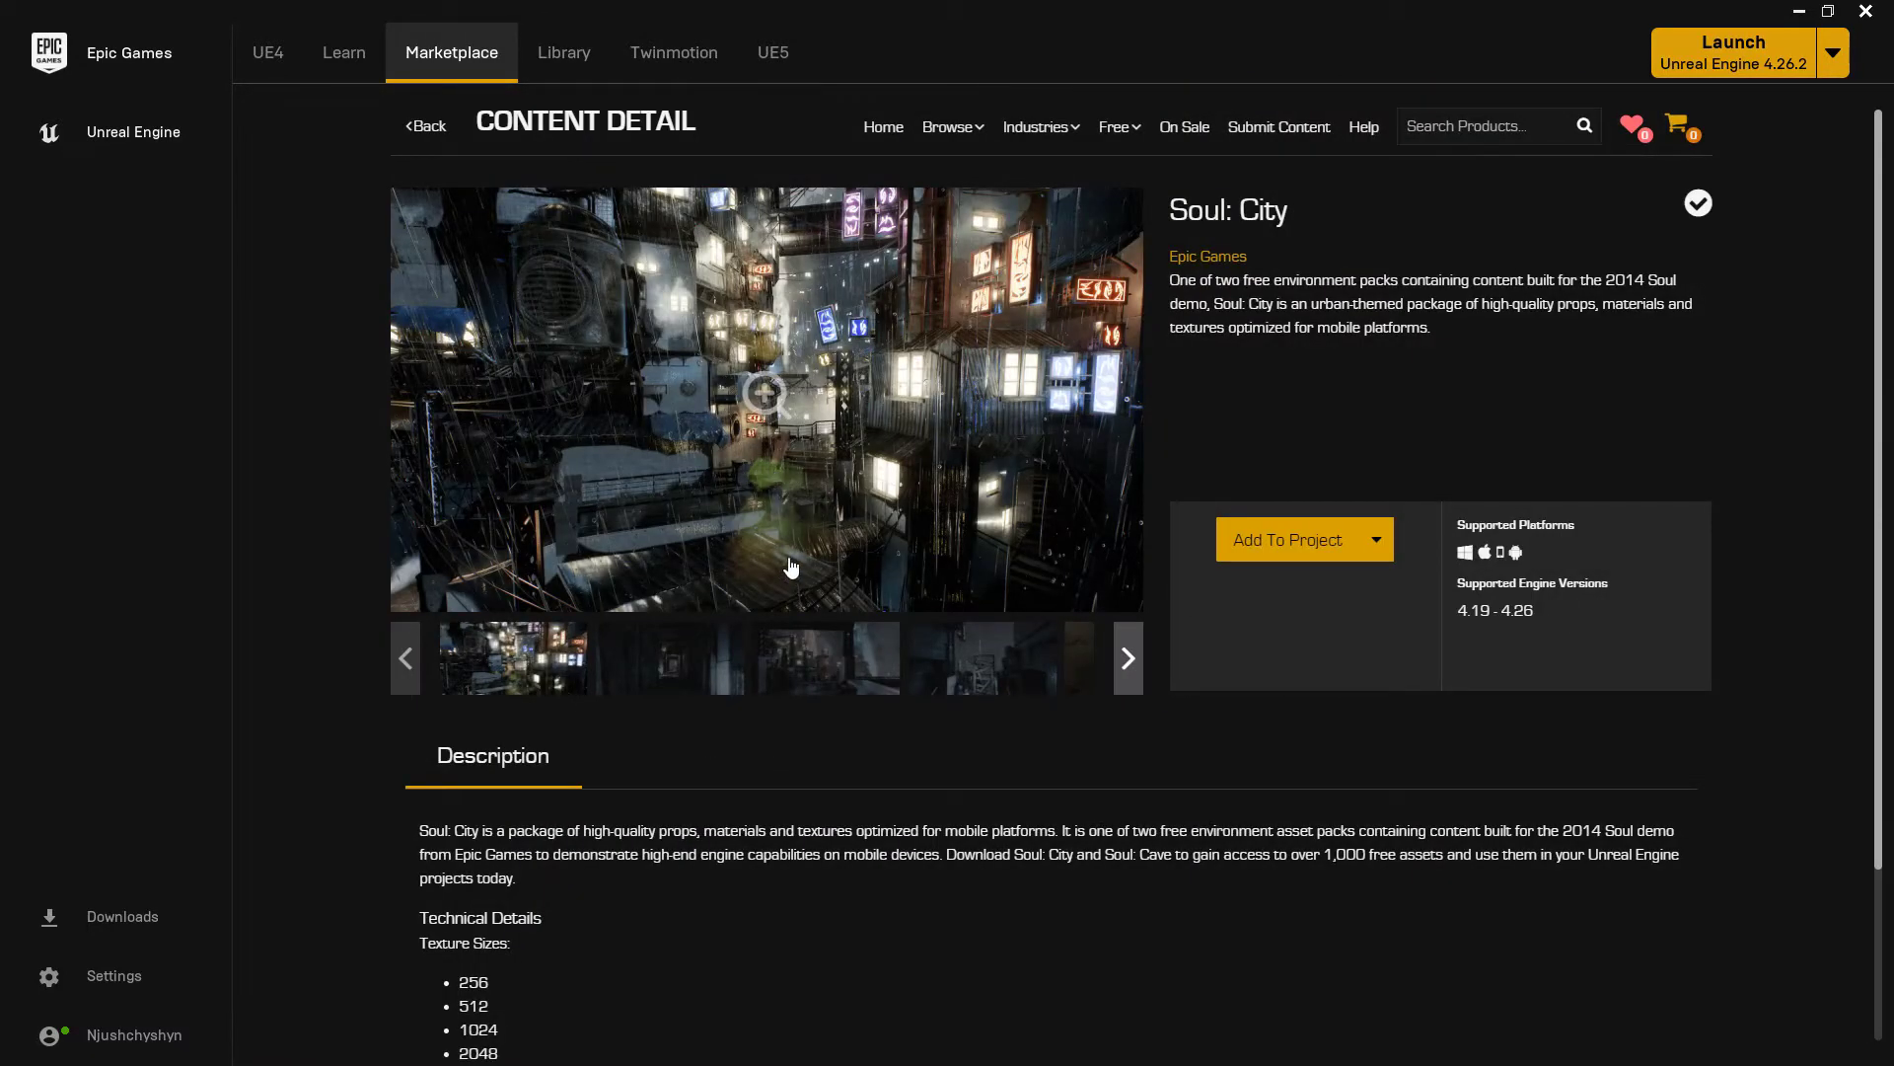
scroll(821, 770, down, 2)
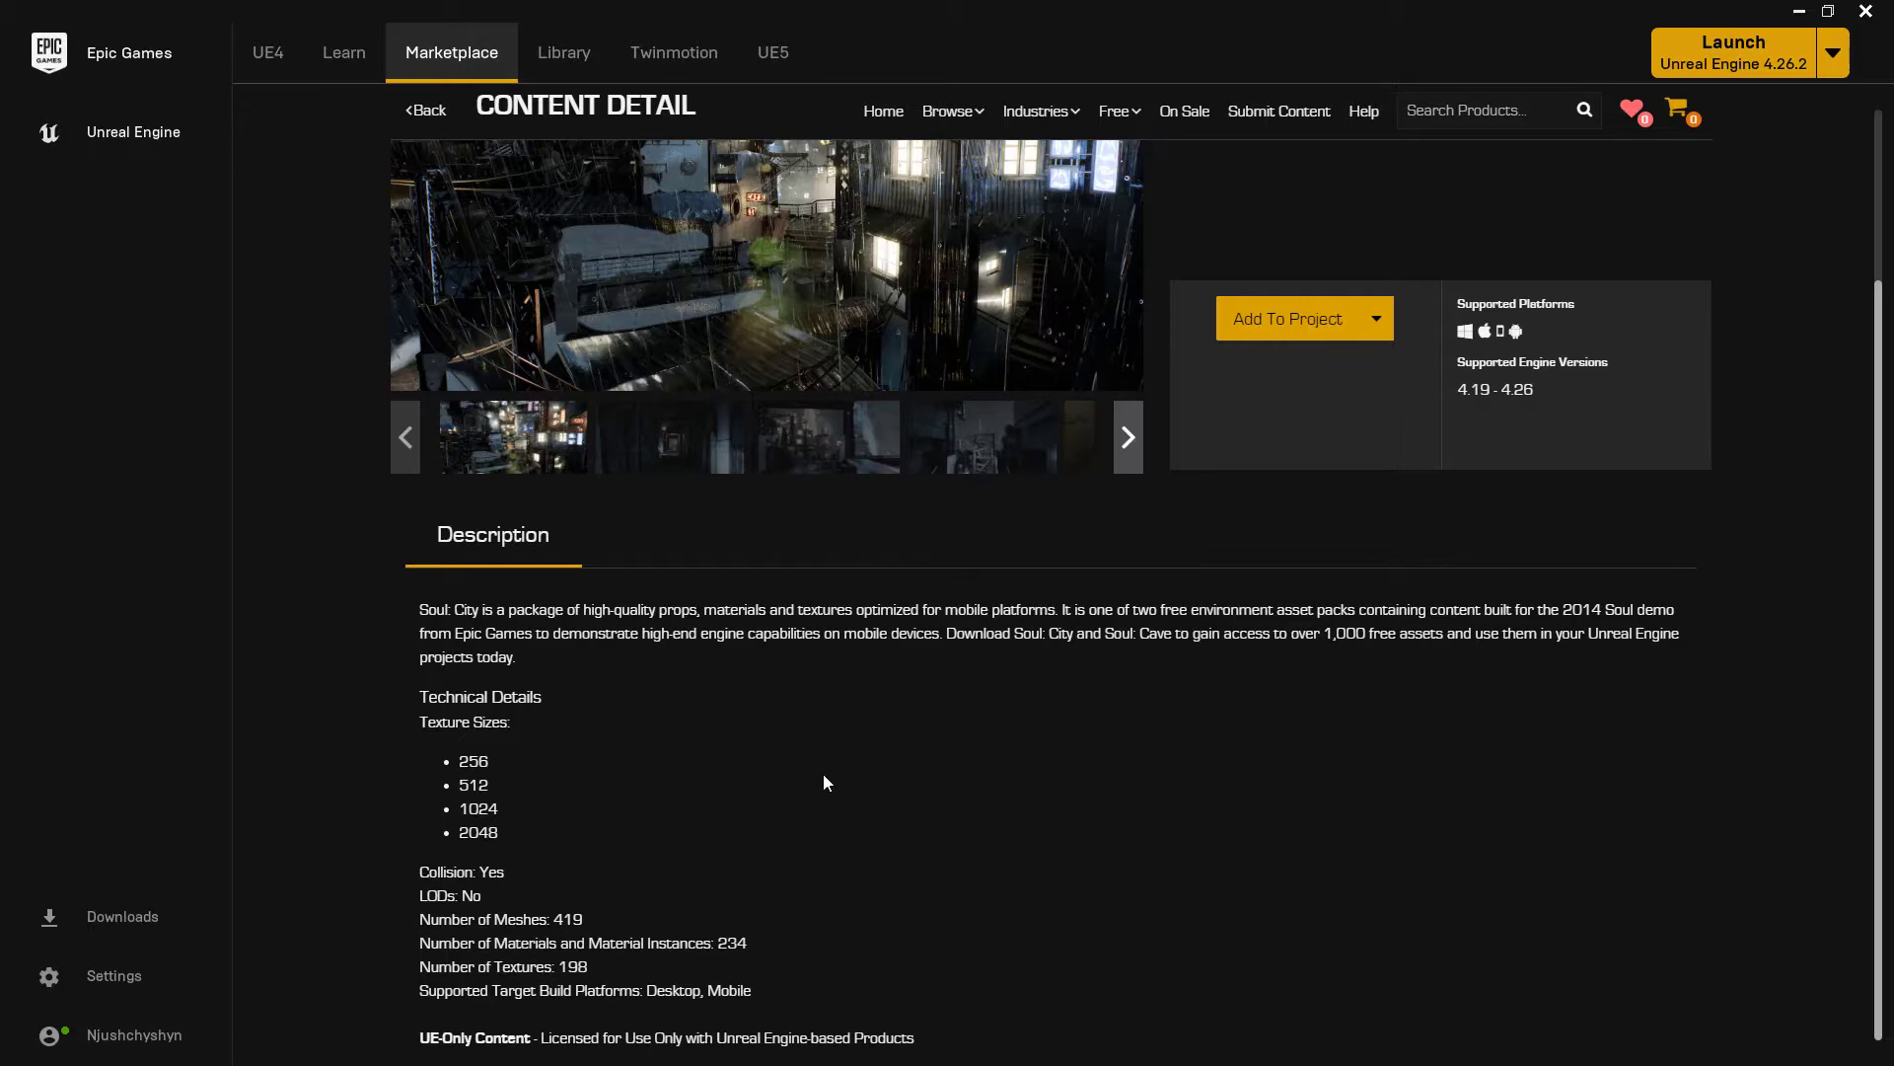
scroll(825, 780, up, 2)
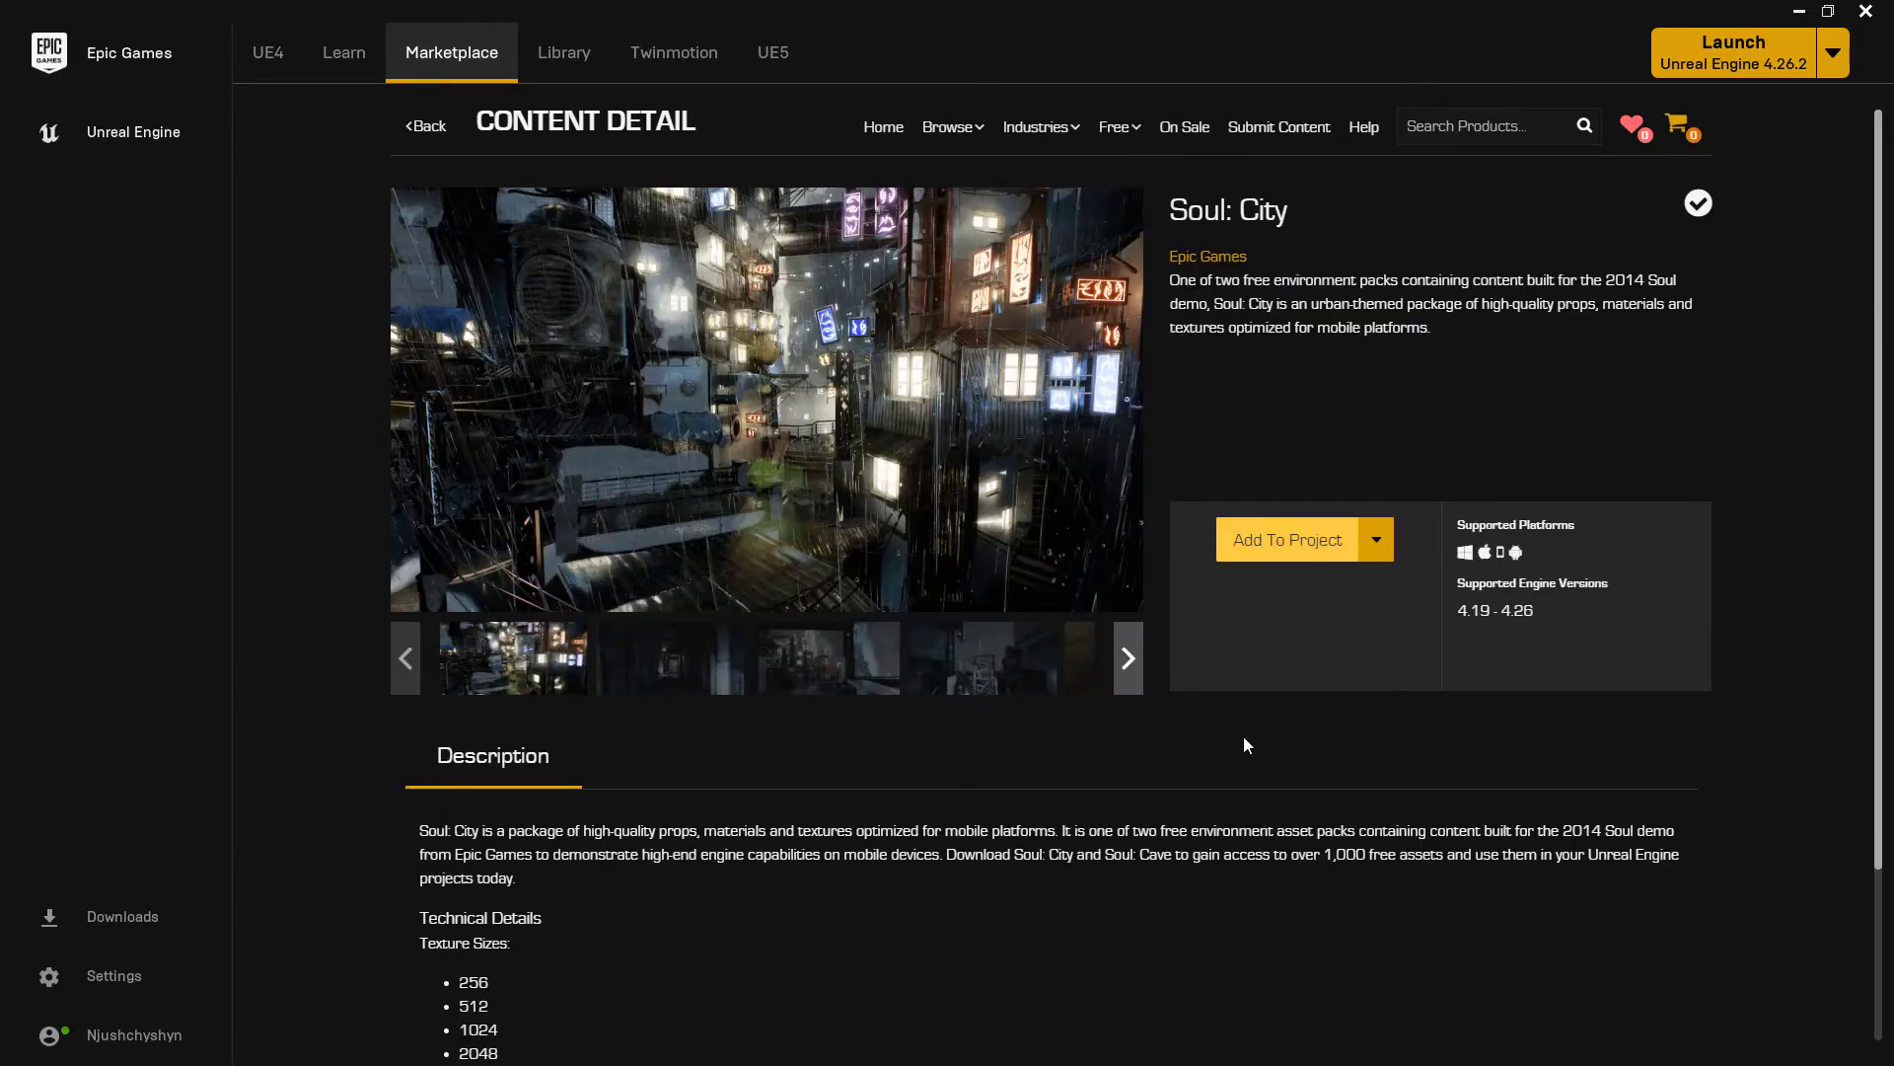
key(alt+Tab)
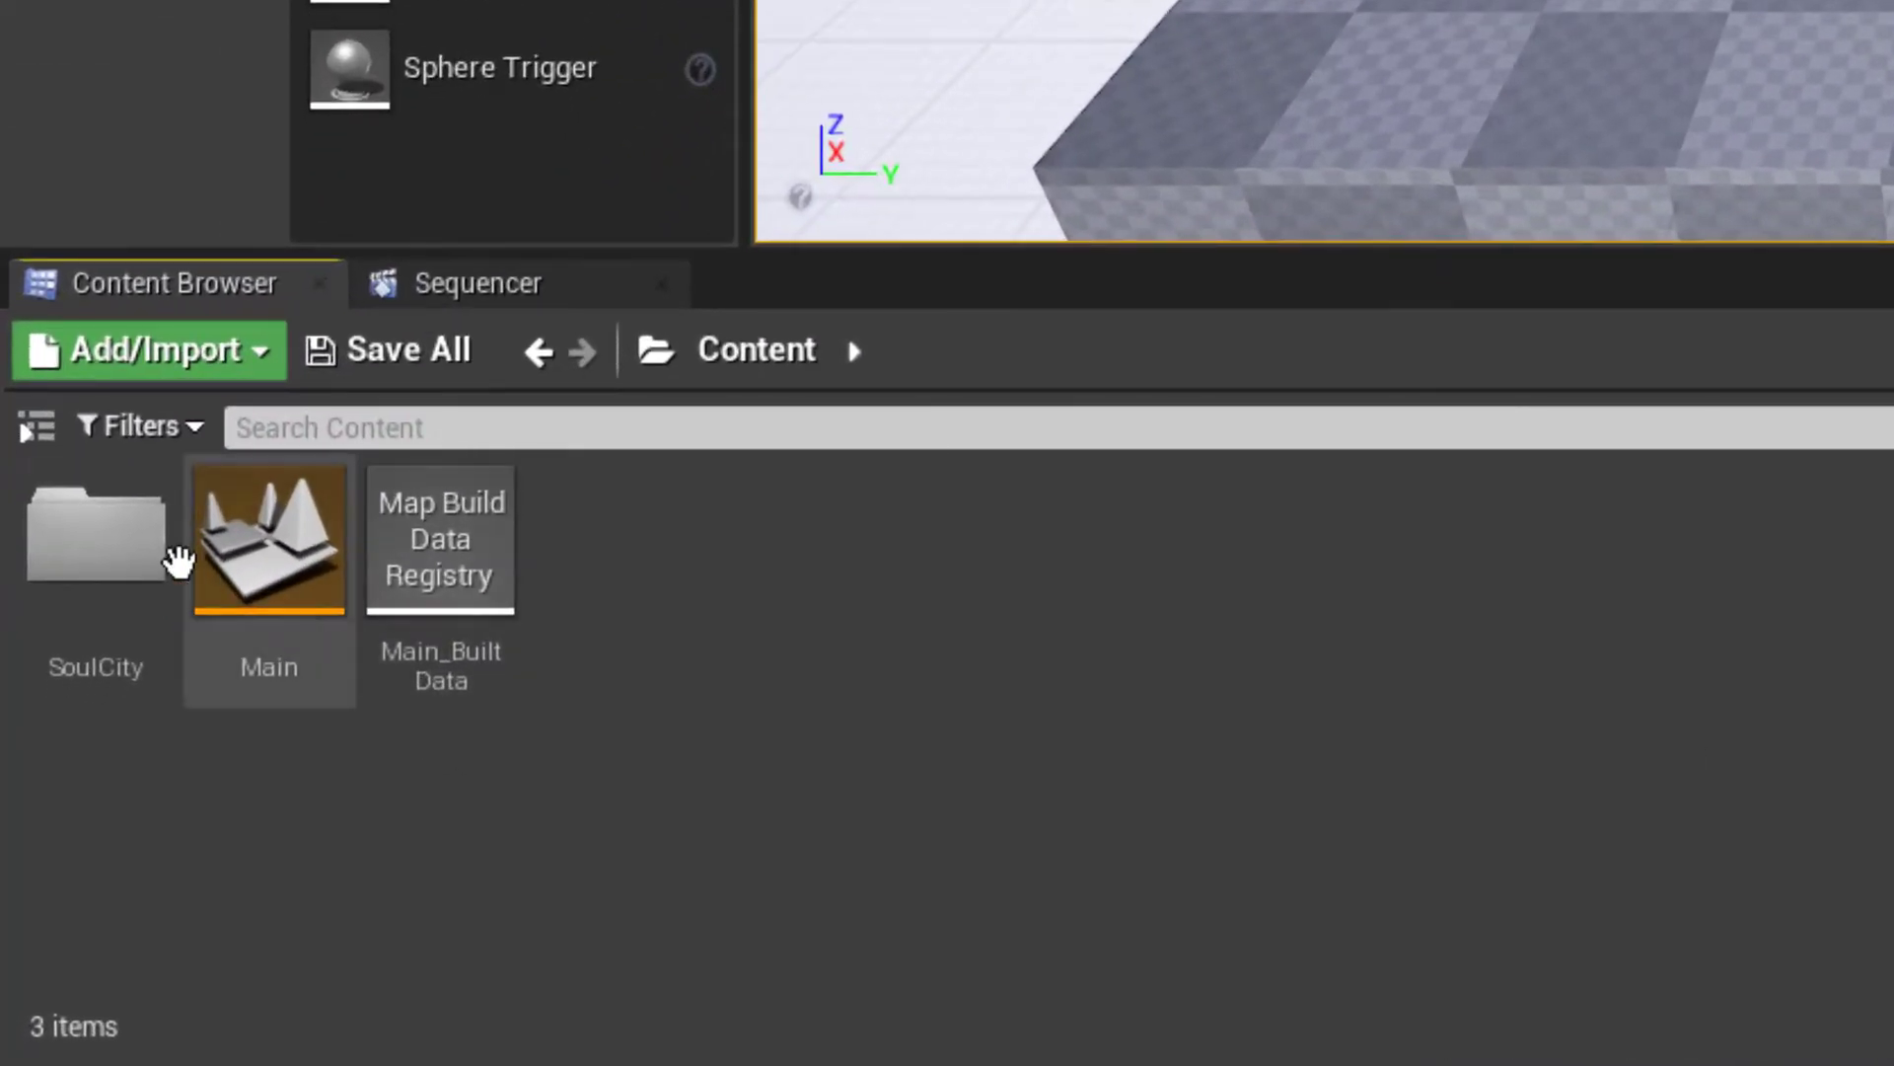
Browse to Content > SoulCity > Maps and select the LV_Soul_Slum level
double_click(54, 838)
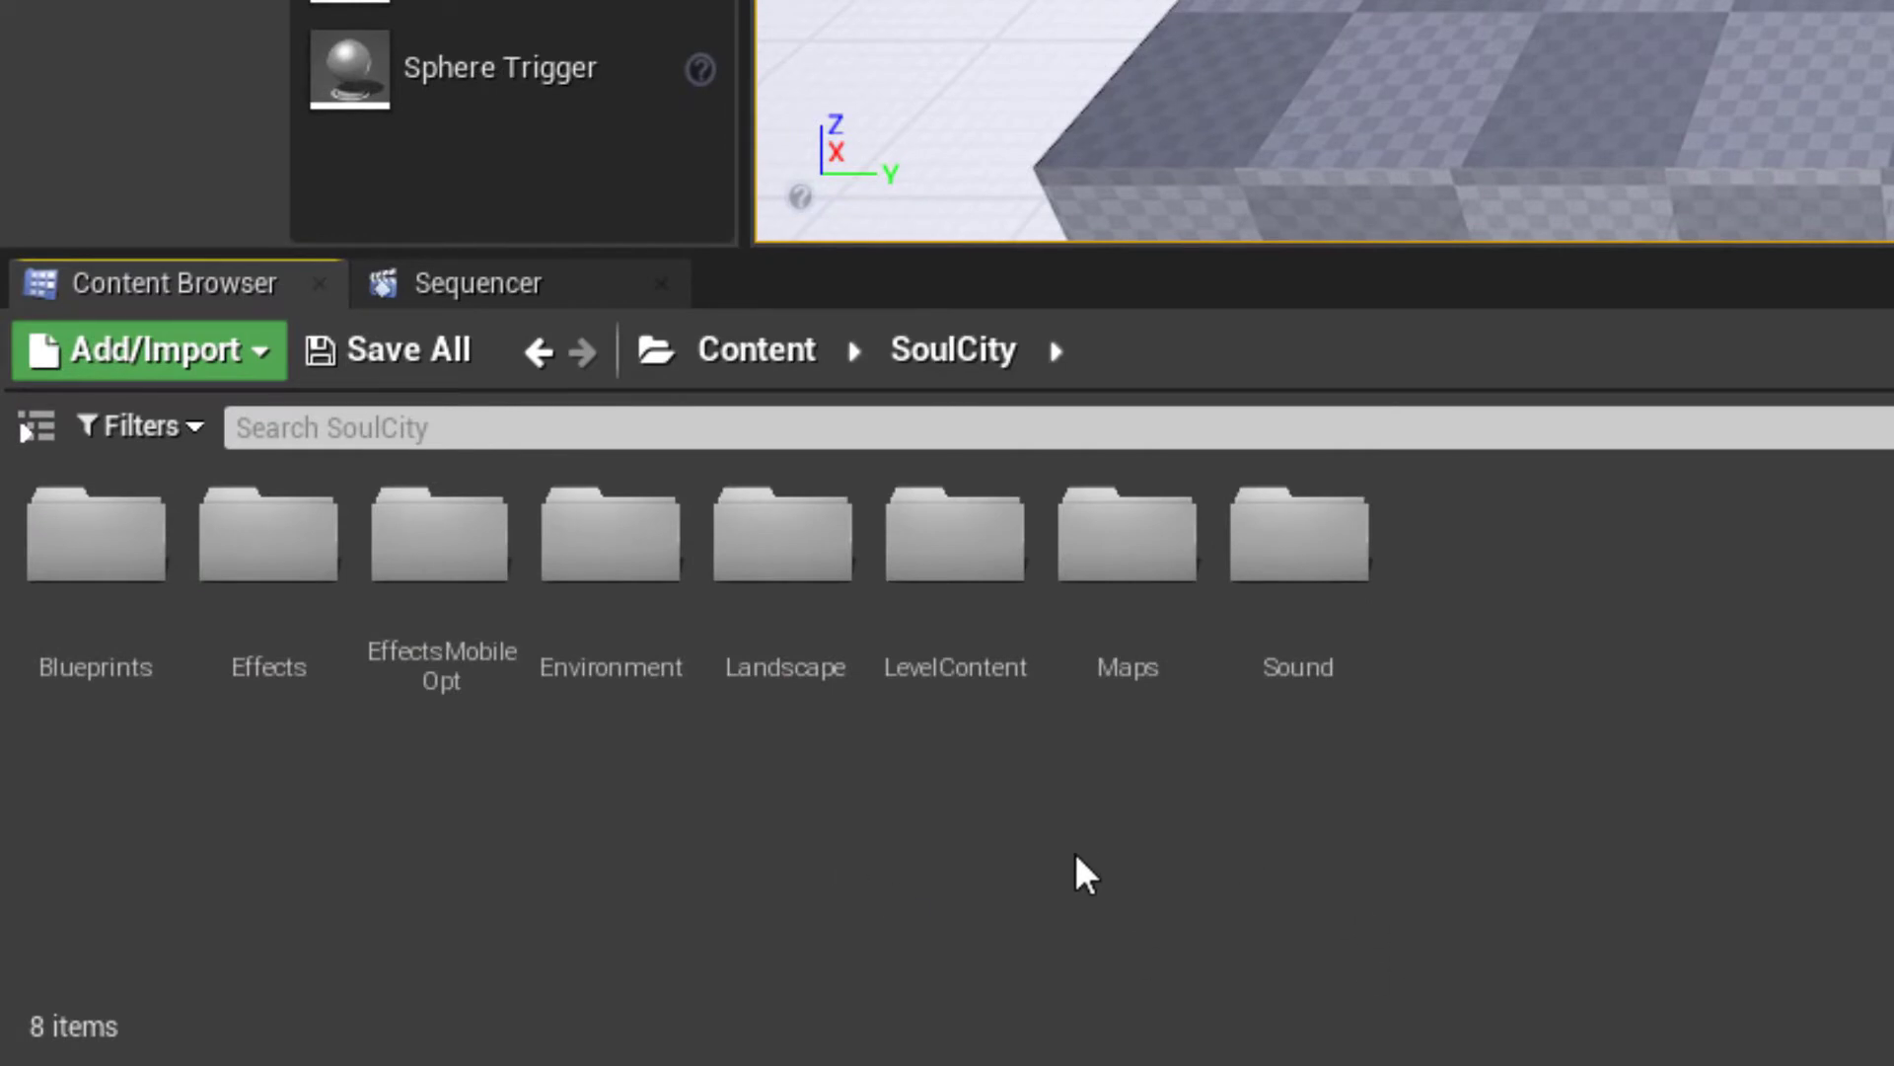
double_click(1099, 572)
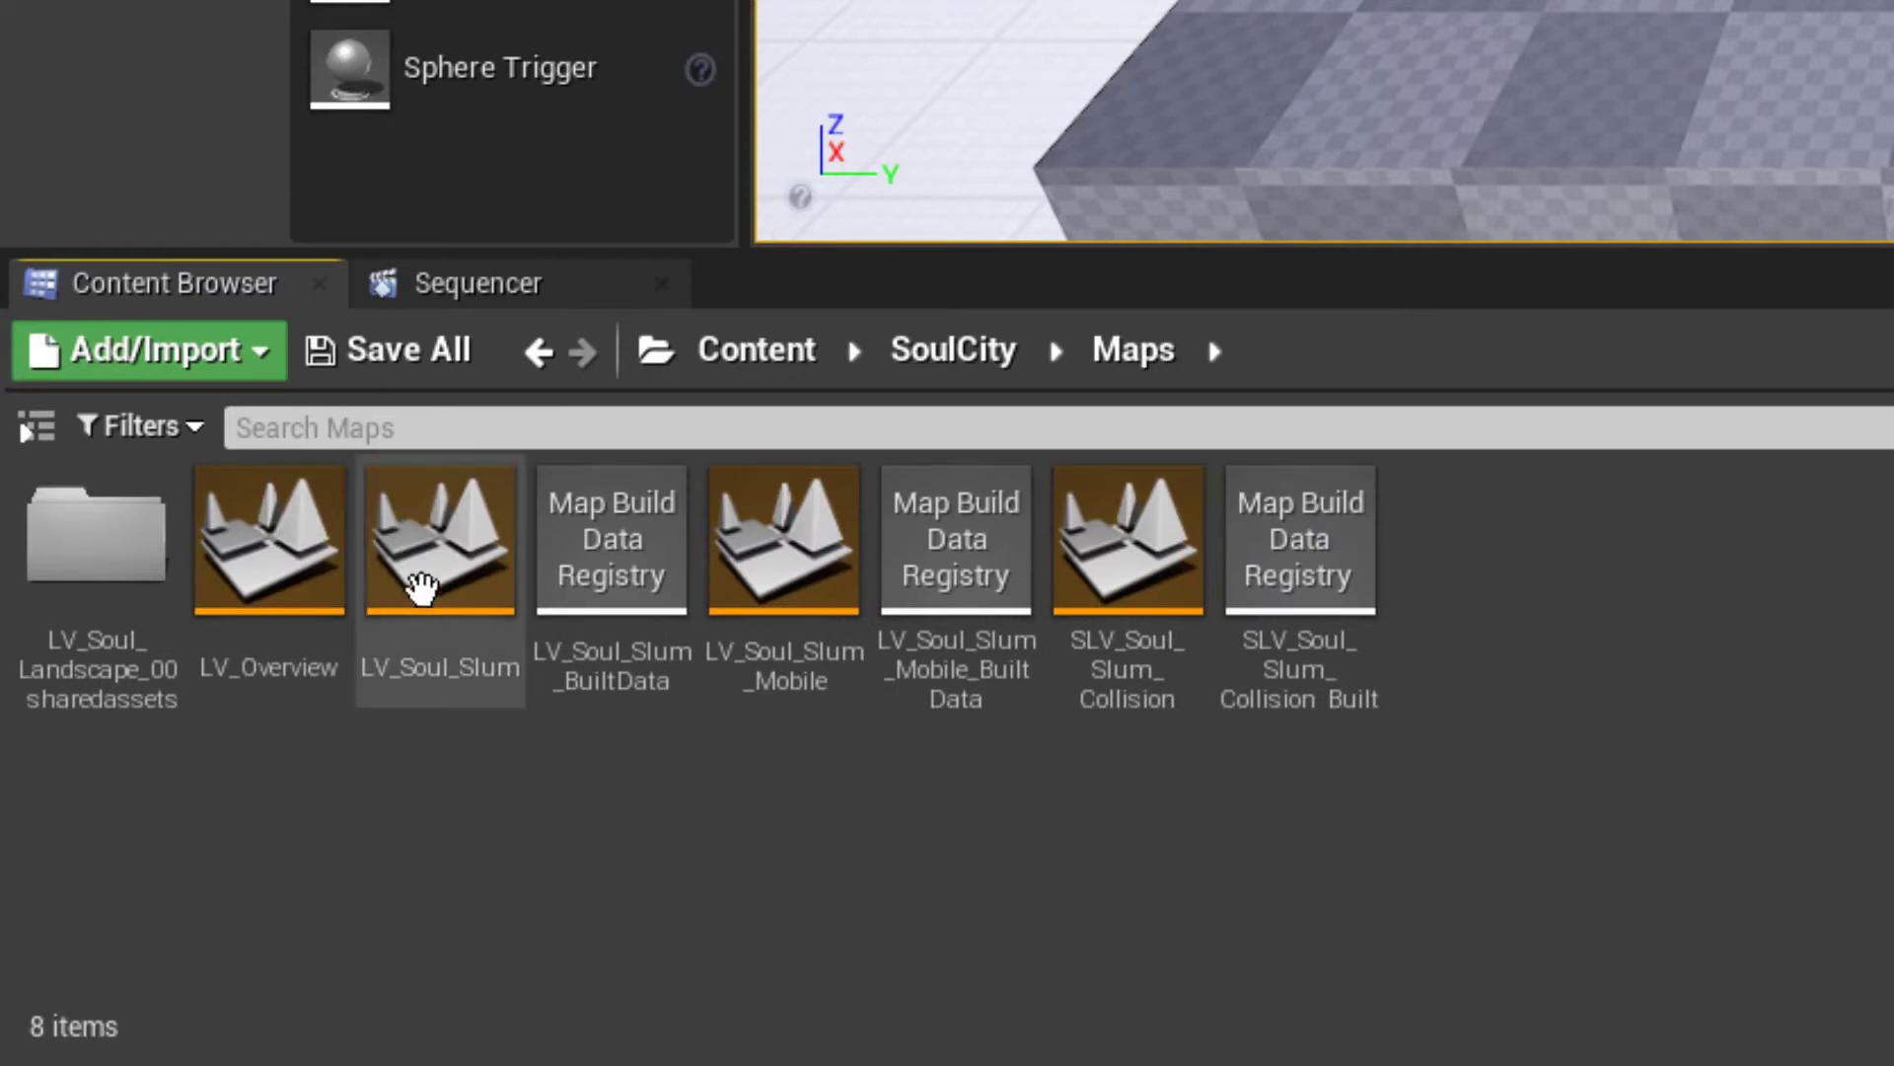
click(410, 549)
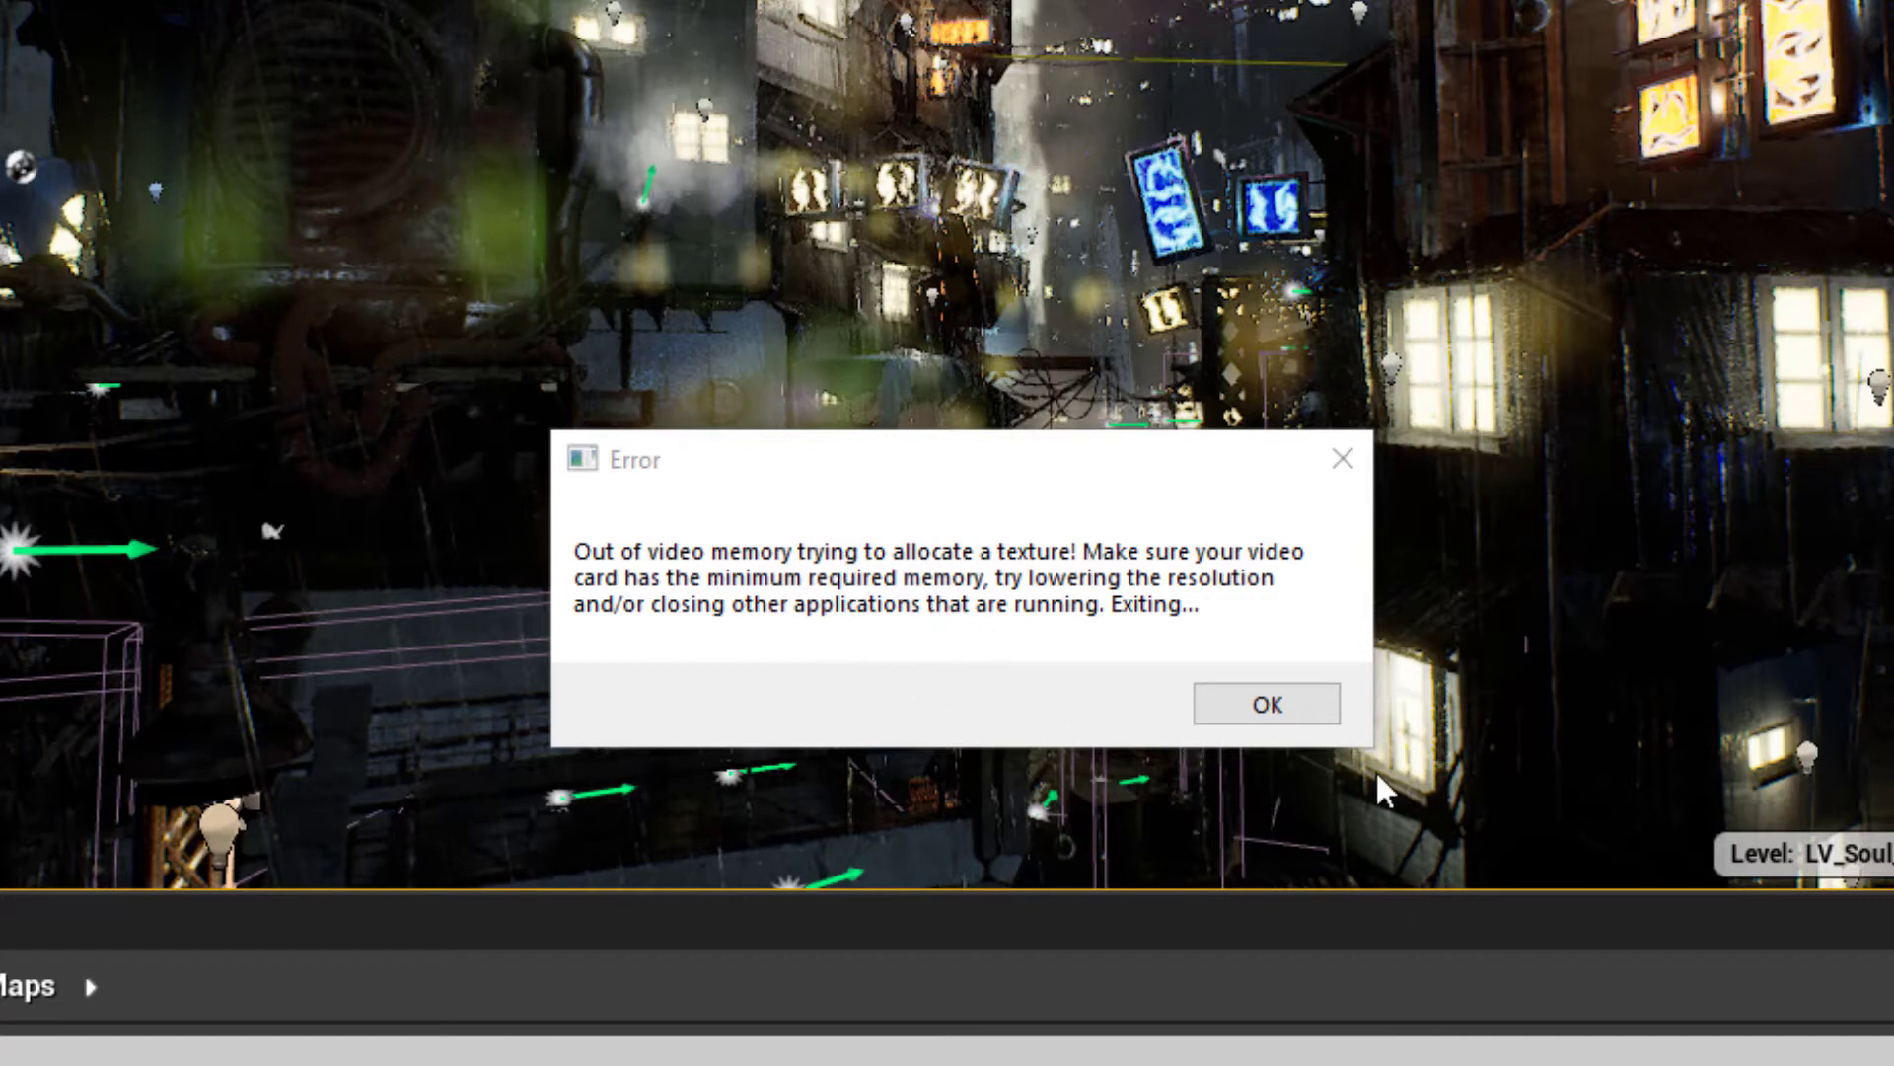
Acknowledge the out-of-video-memory error so the editor shuts down
click(1286, 709)
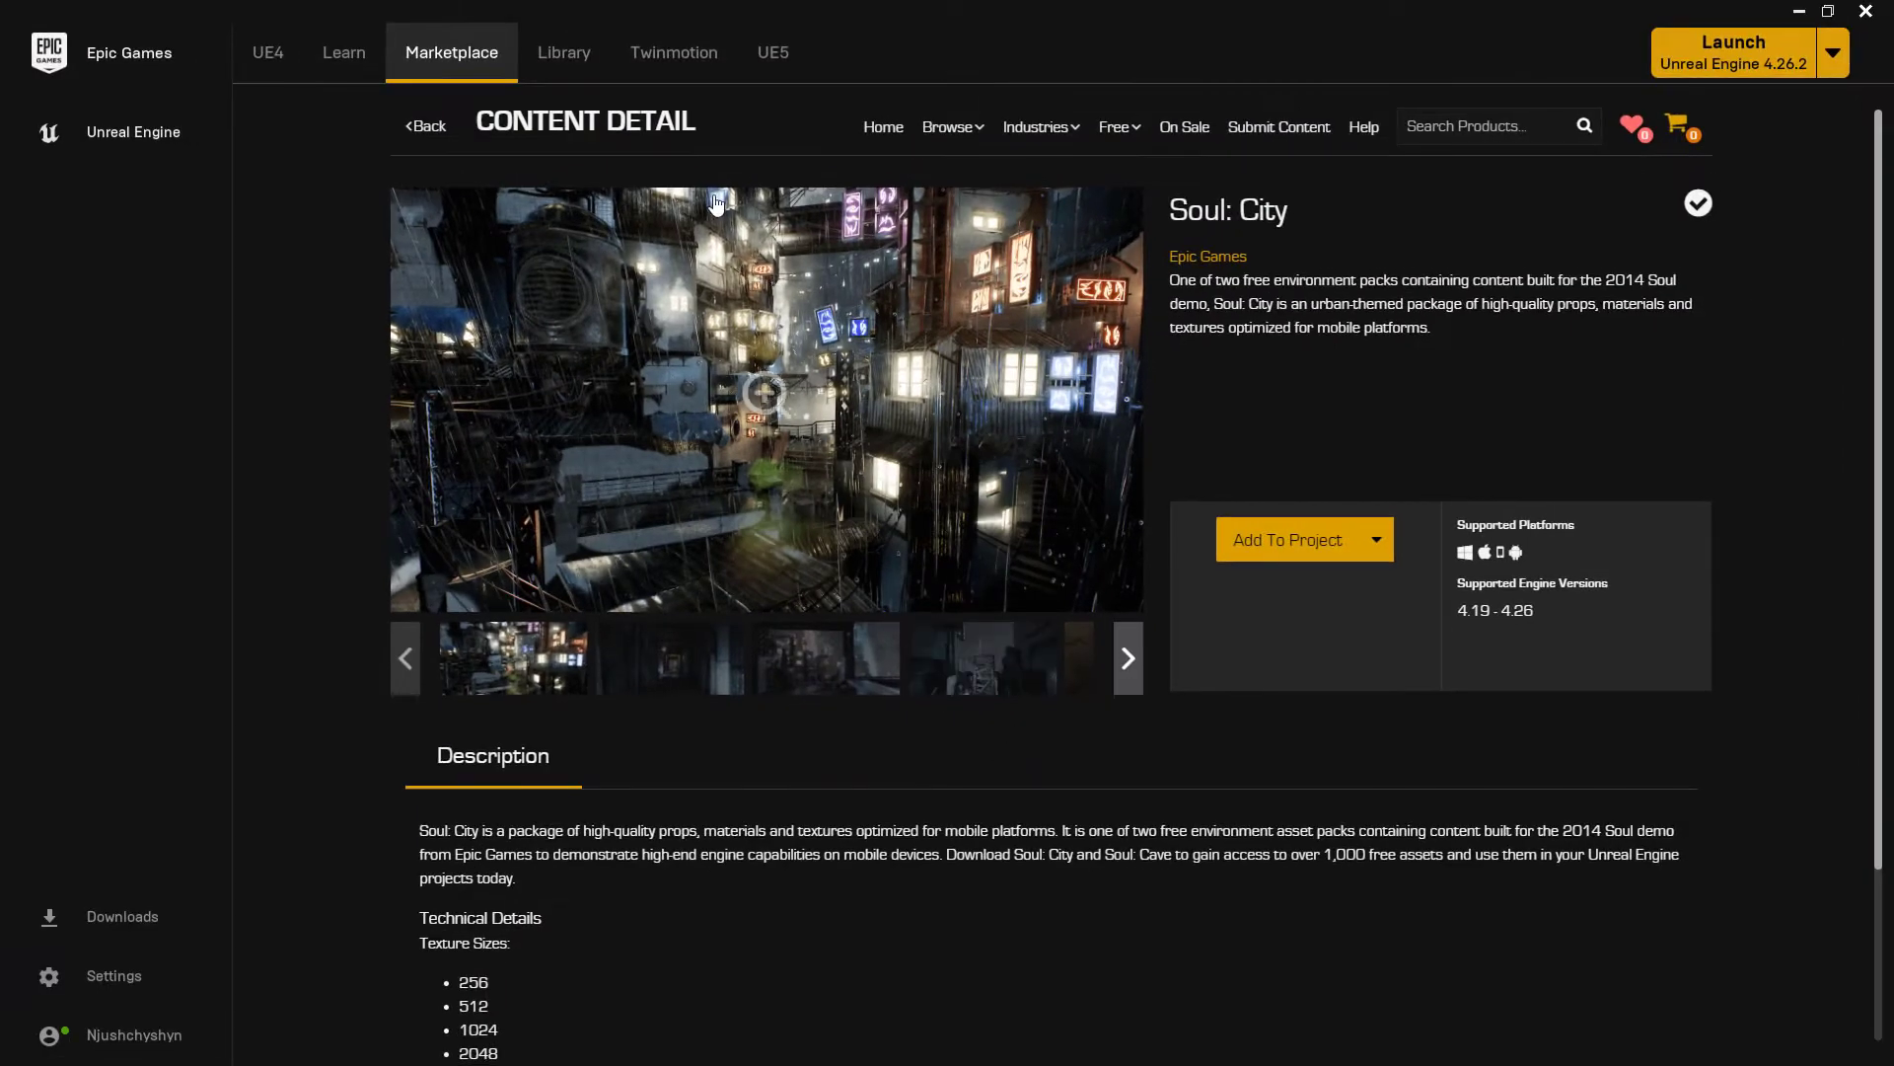
Relaunch the Demo project from My Projects in the launcher's Library
click(564, 54)
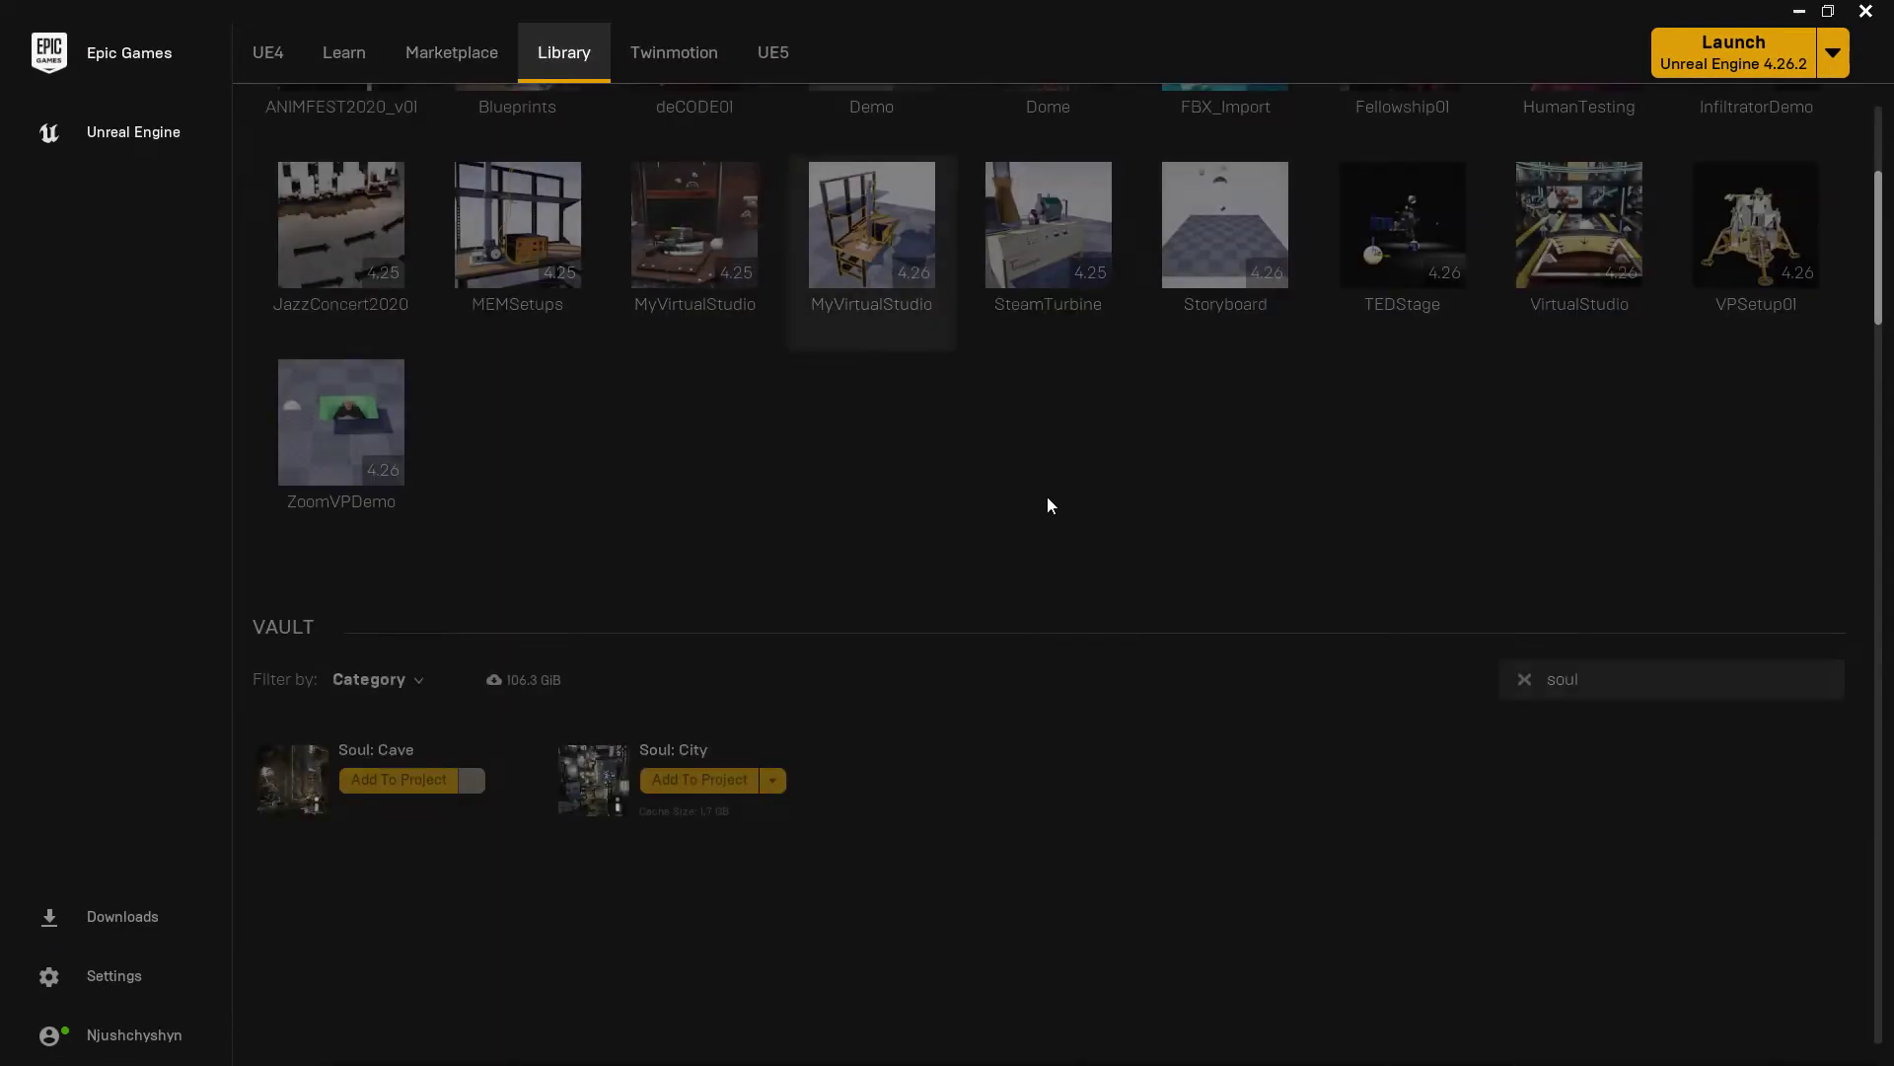
scroll(961, 563, up, 2)
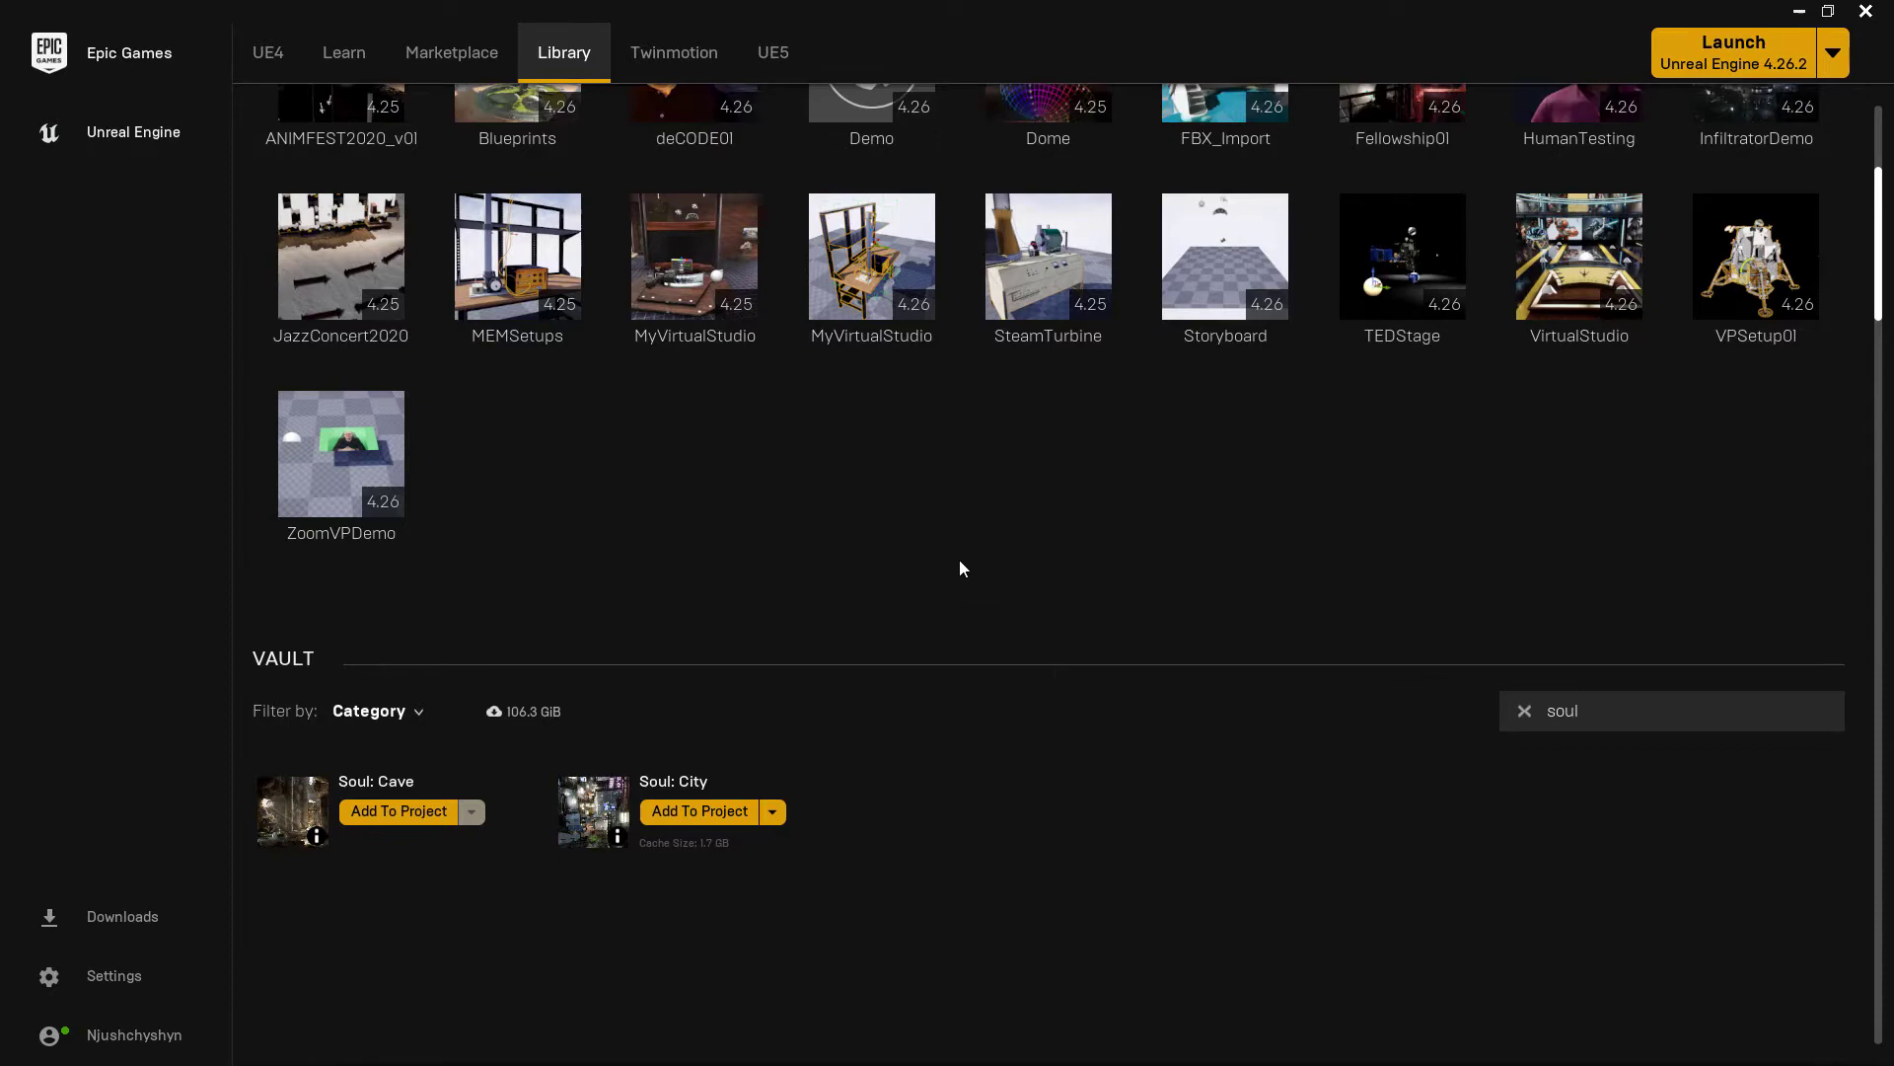
double_click(874, 233)
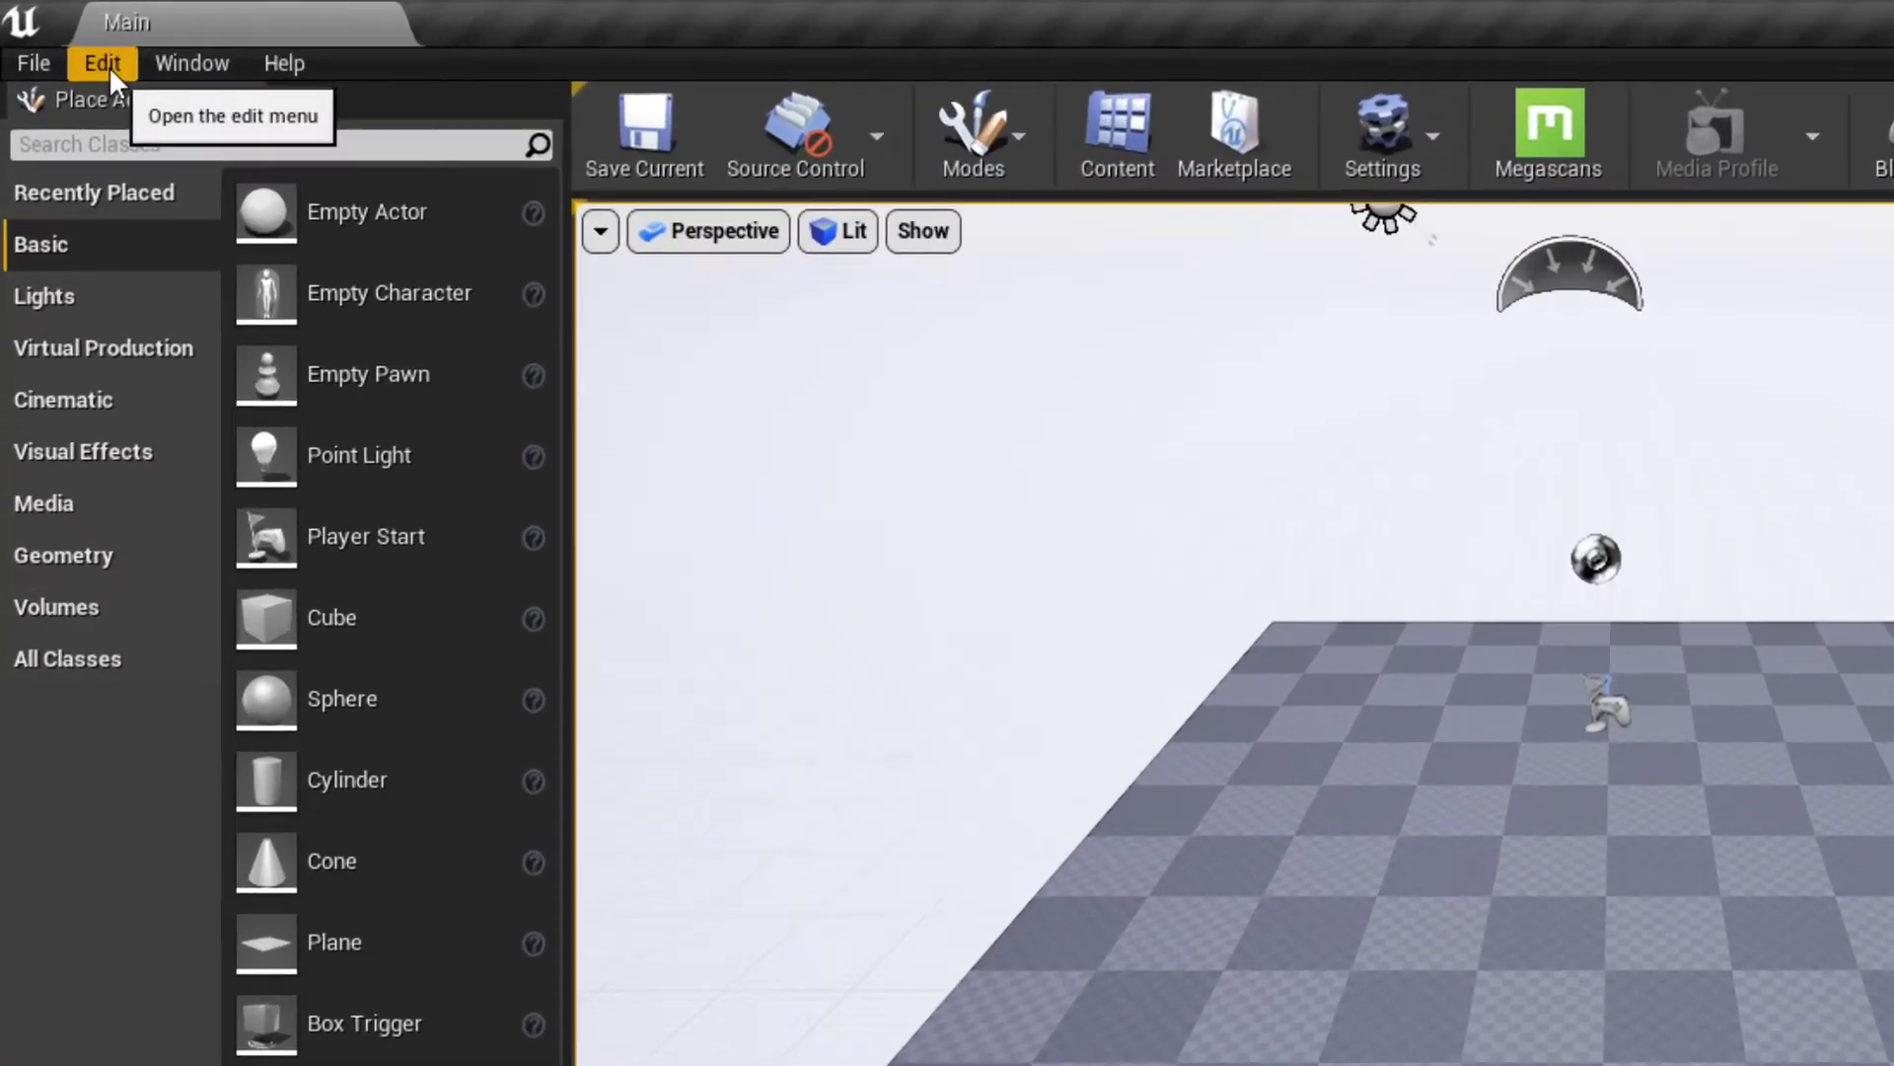
In Project Settings filtered by 'reflec', lower Reflection Capture Resolution from 2048 to 512
click(61, 37)
click(103, 334)
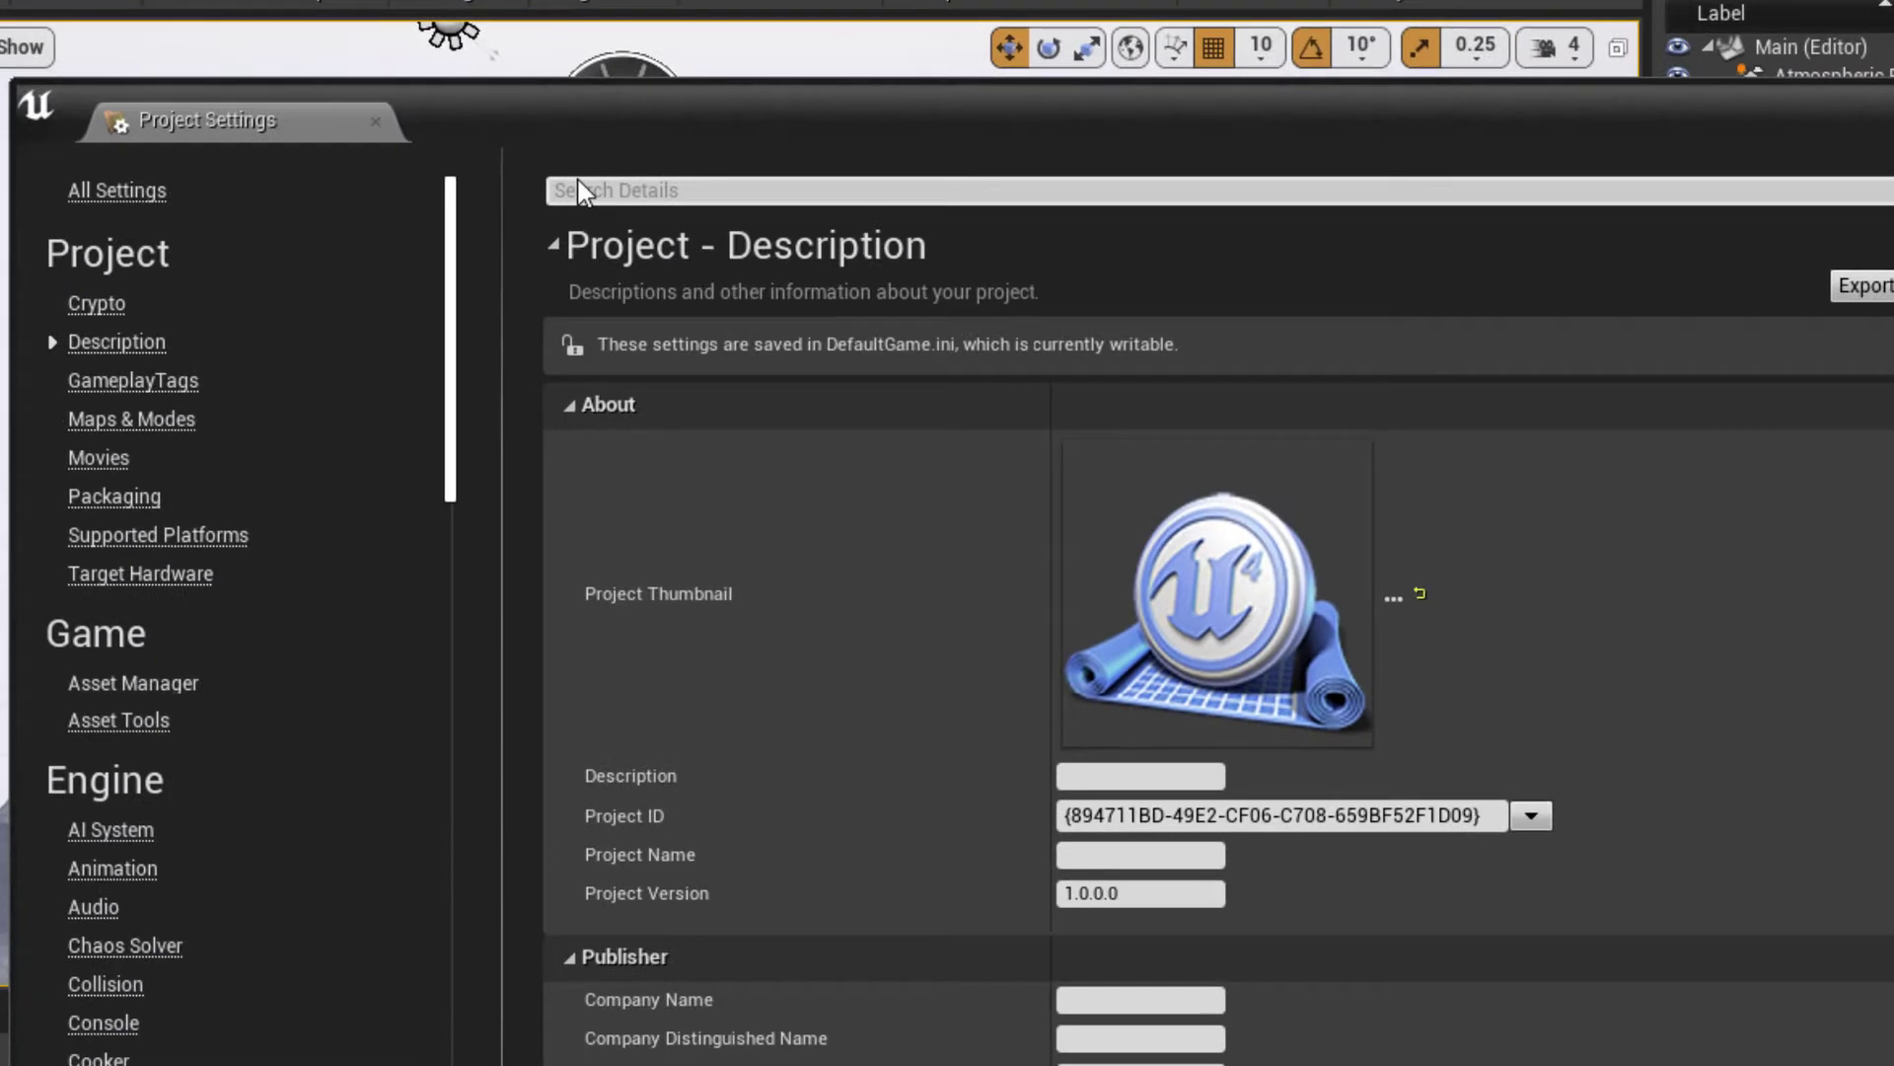
text(ref)
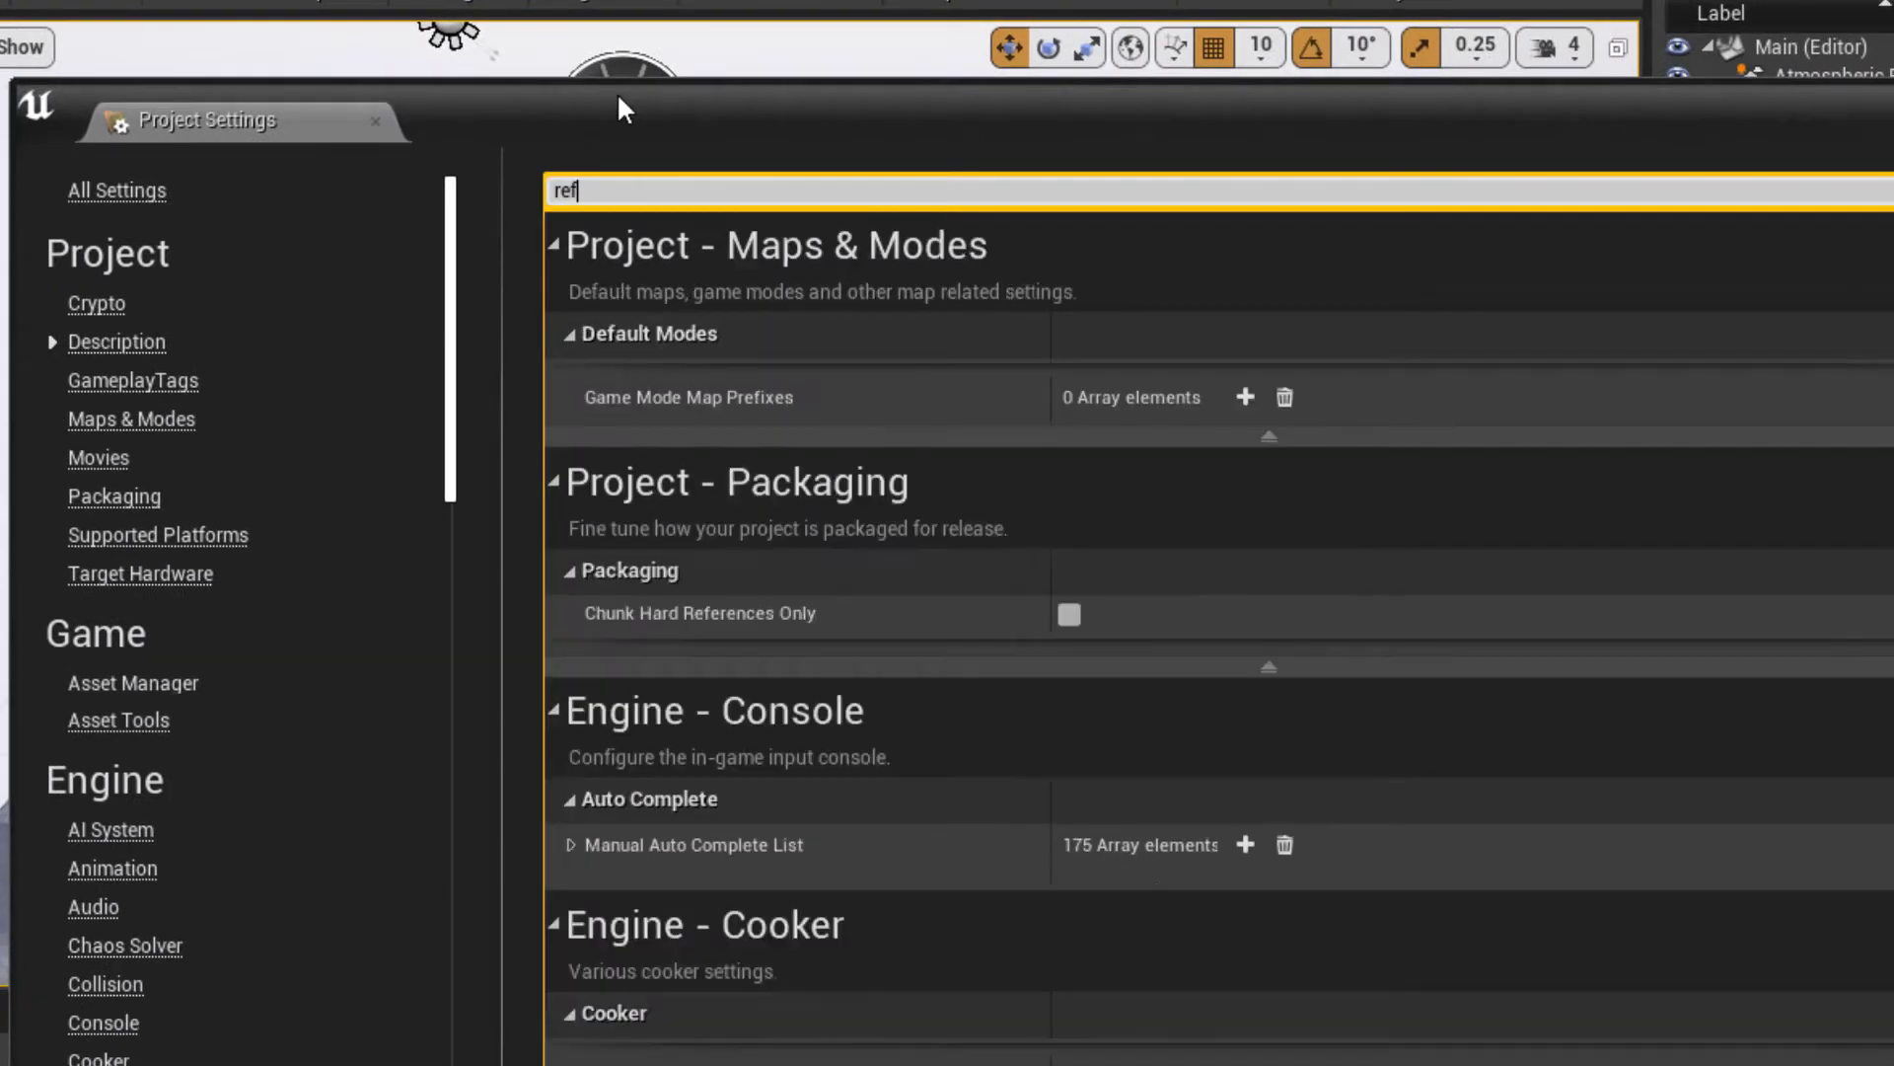
text(lec)
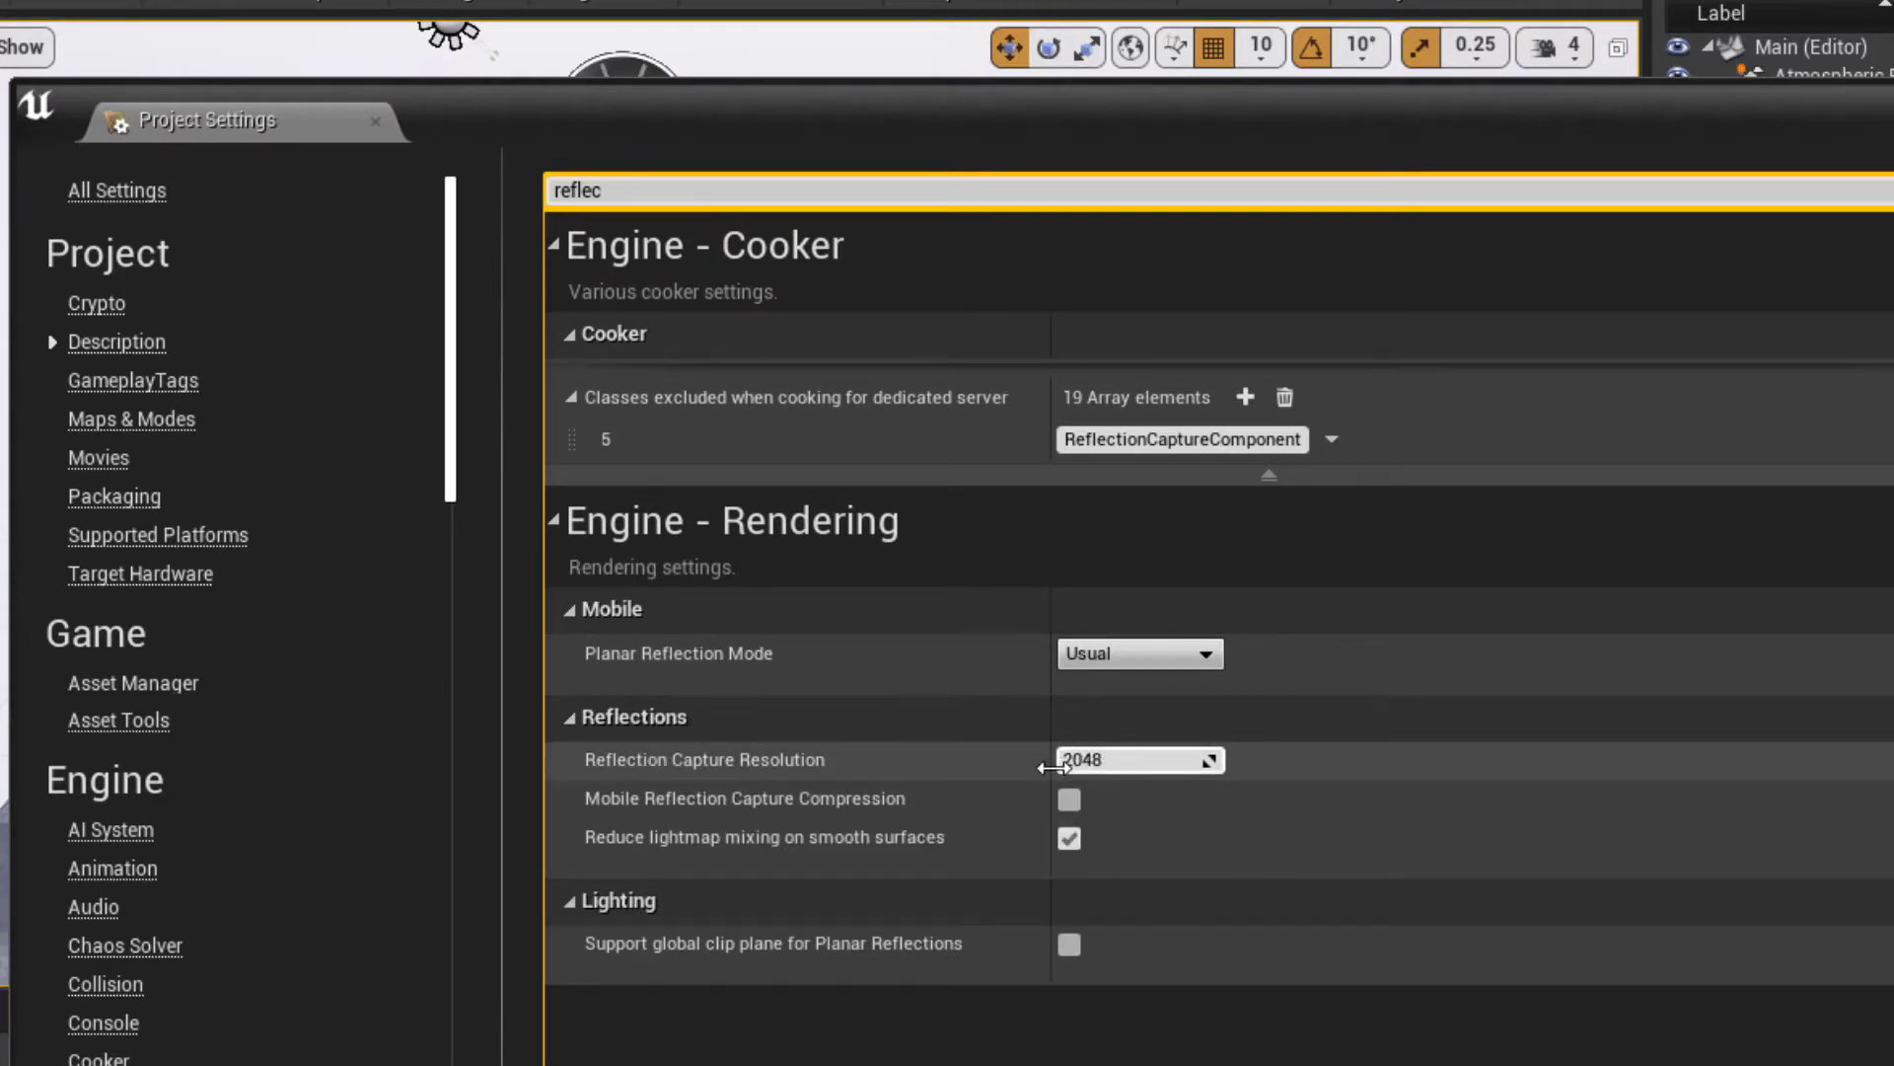
click(1120, 761)
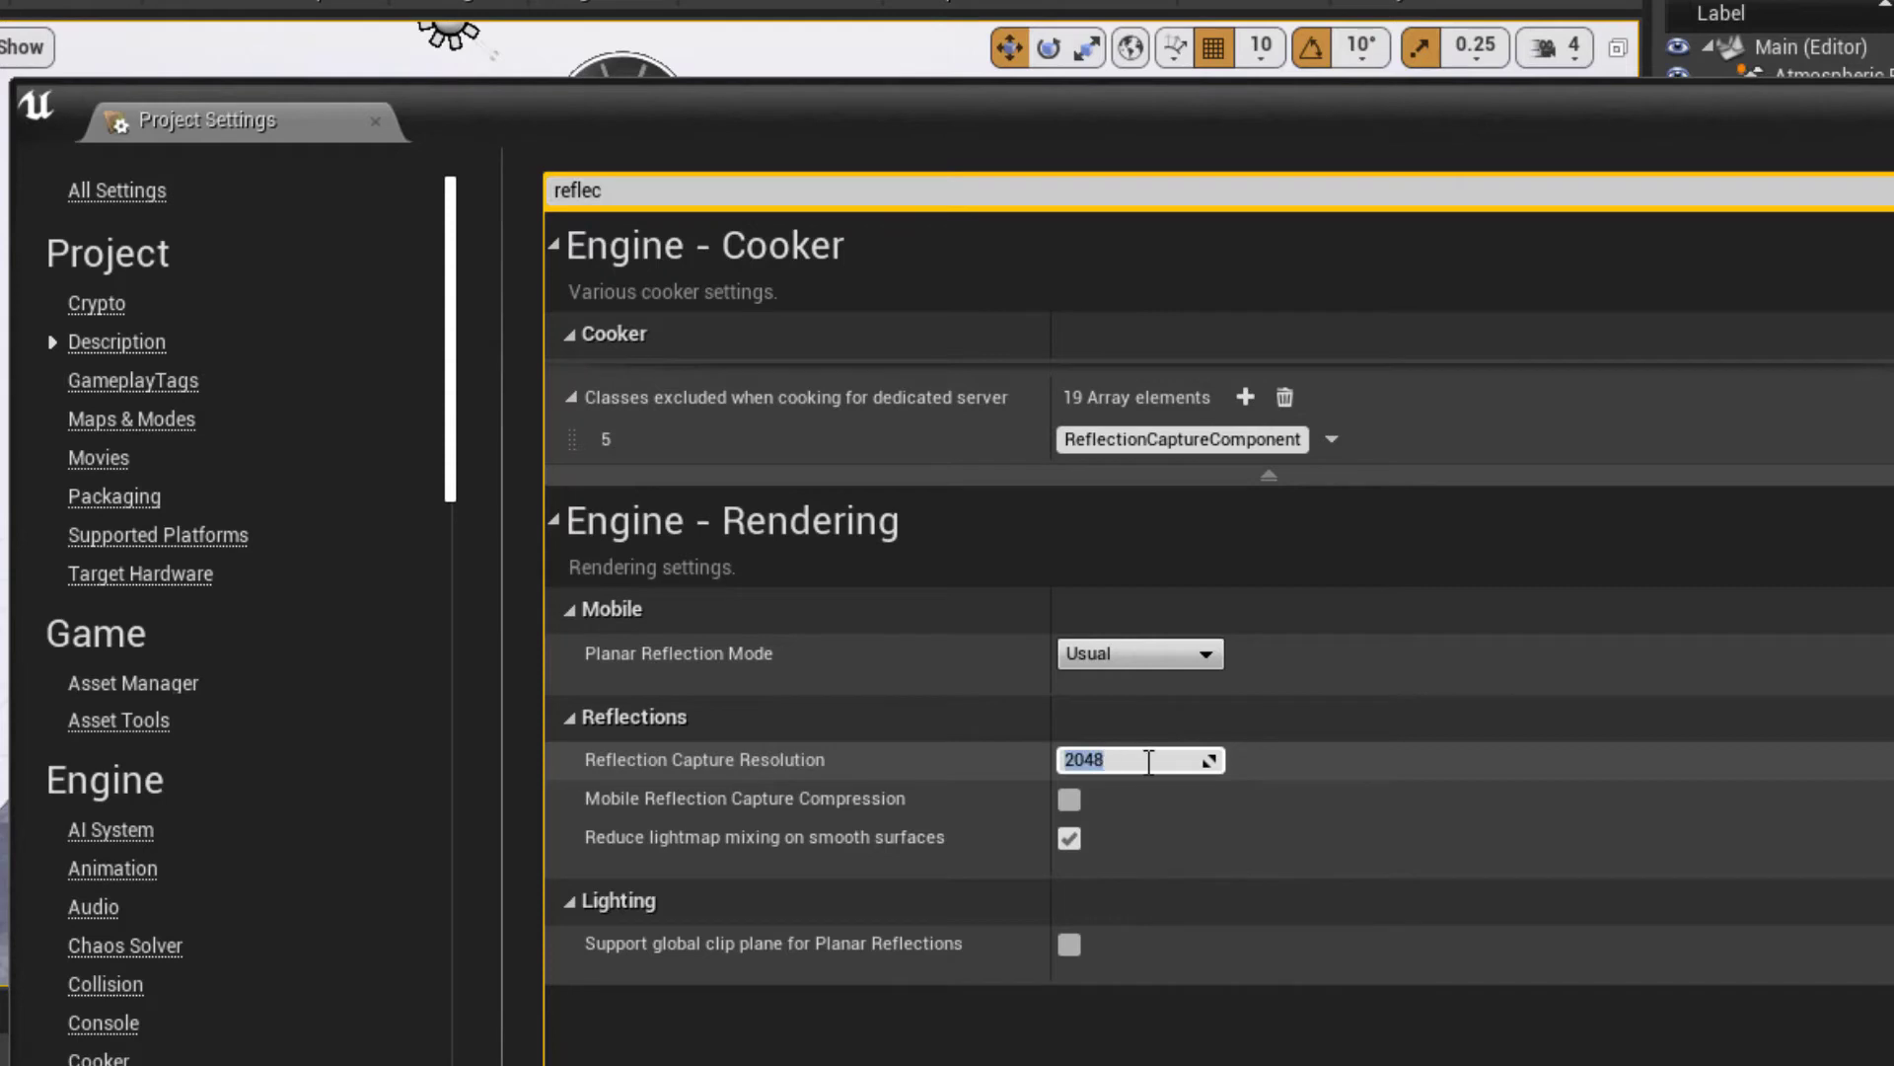
text(512)
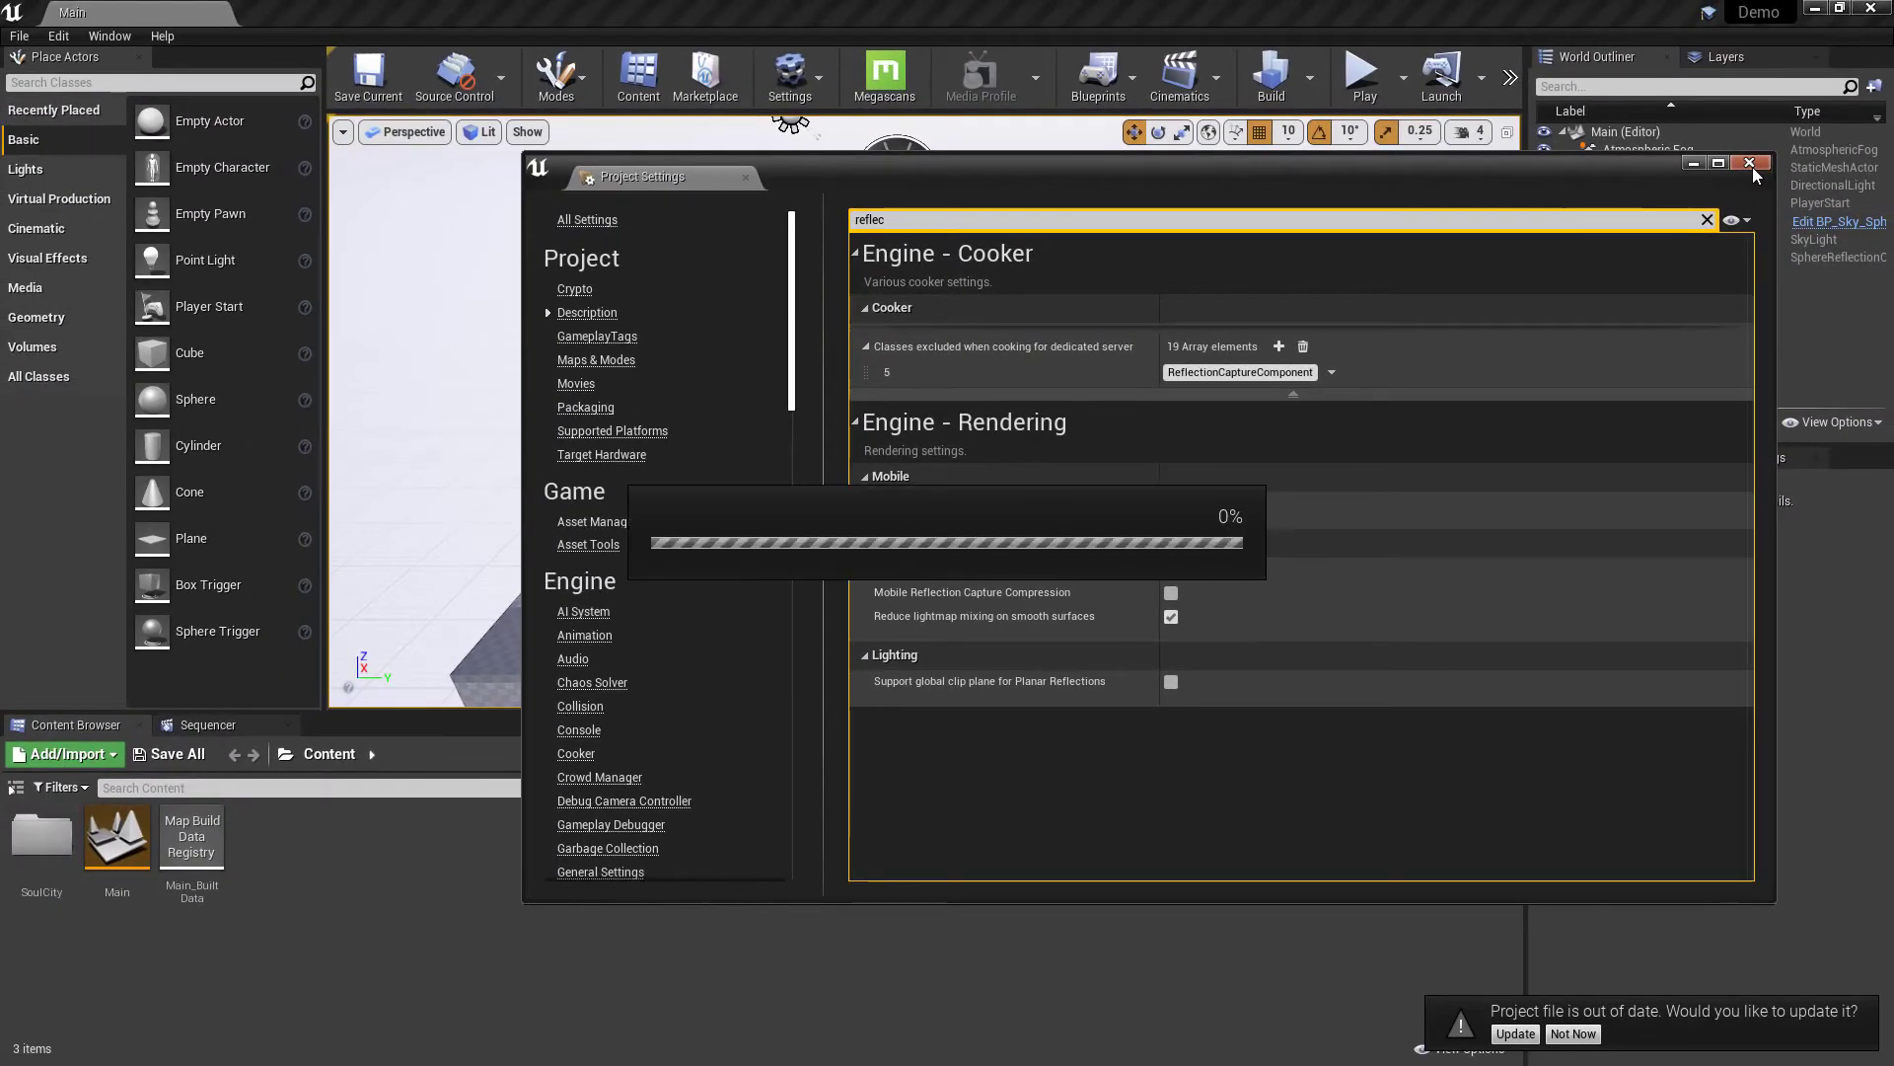
Update the out-of-date Demo.uproject and open LV_Soul_Slum from SoulCity > Maps
click(1752, 163)
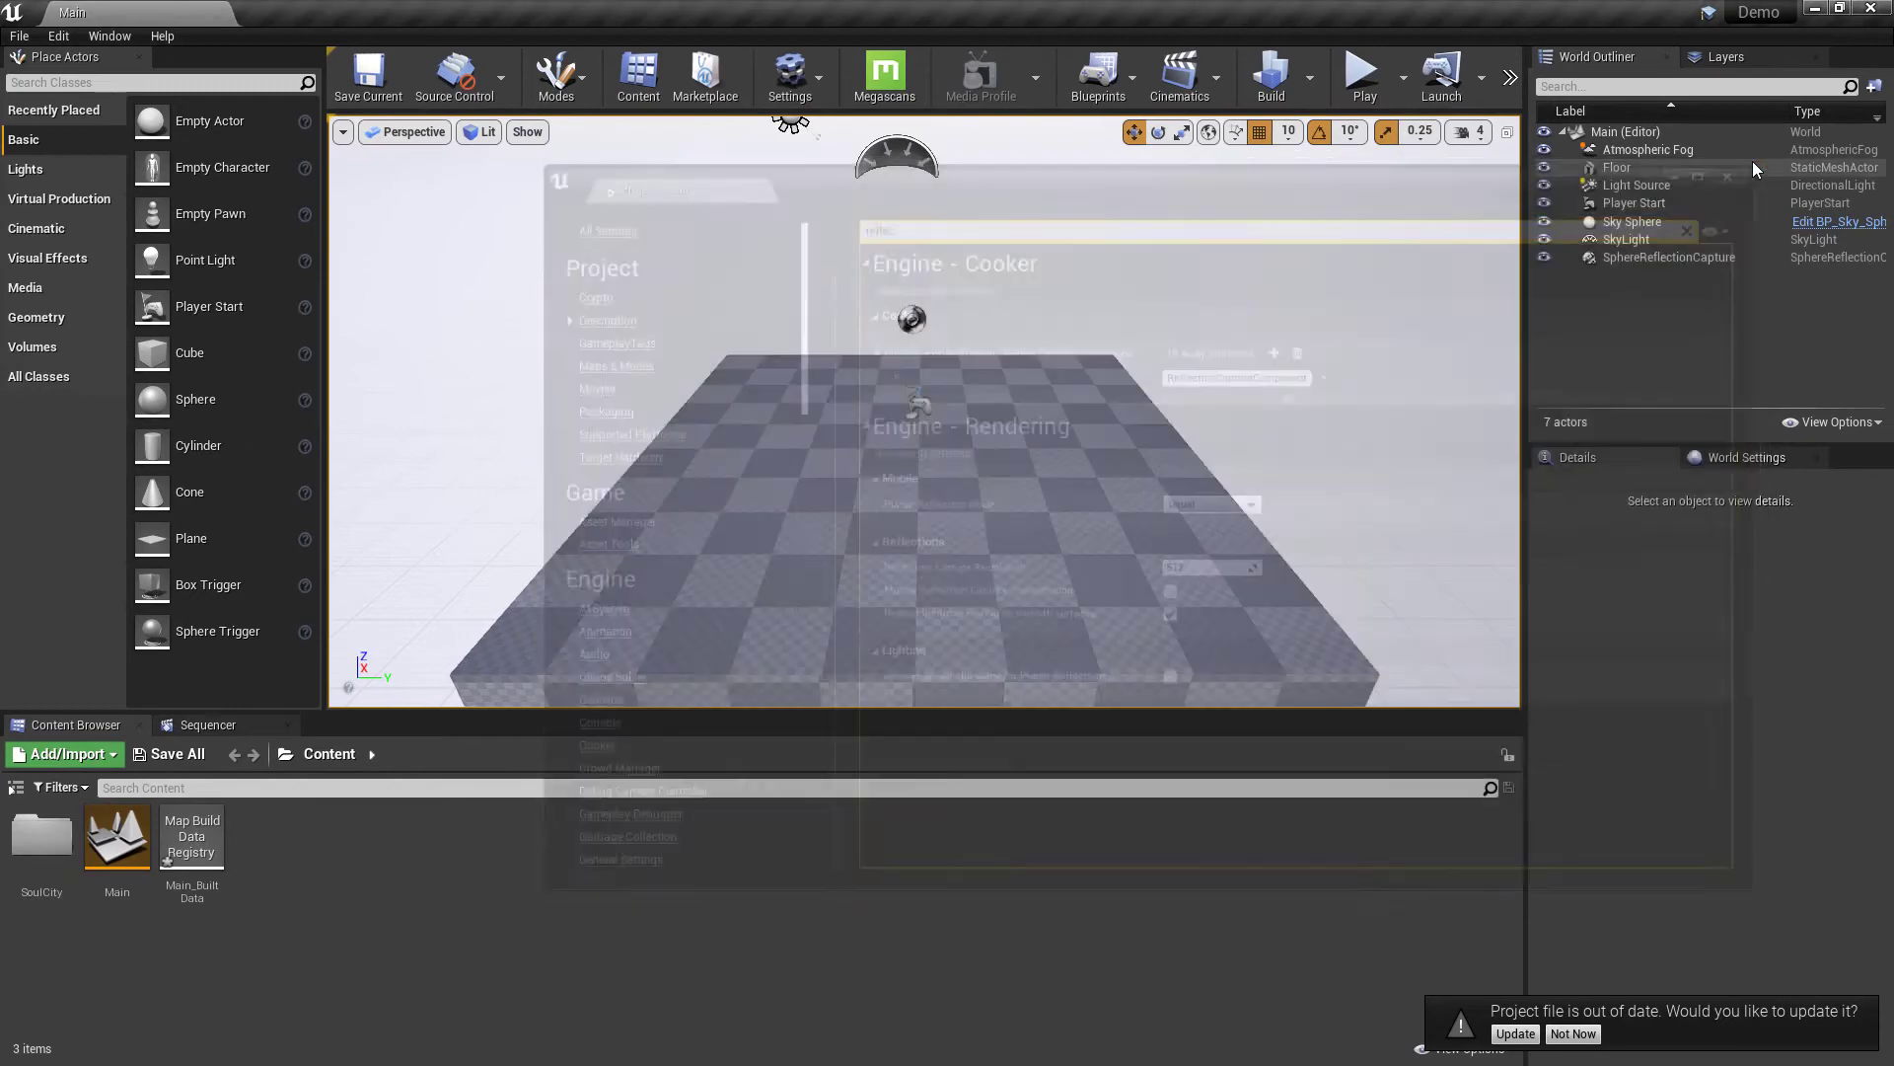
click(1514, 1033)
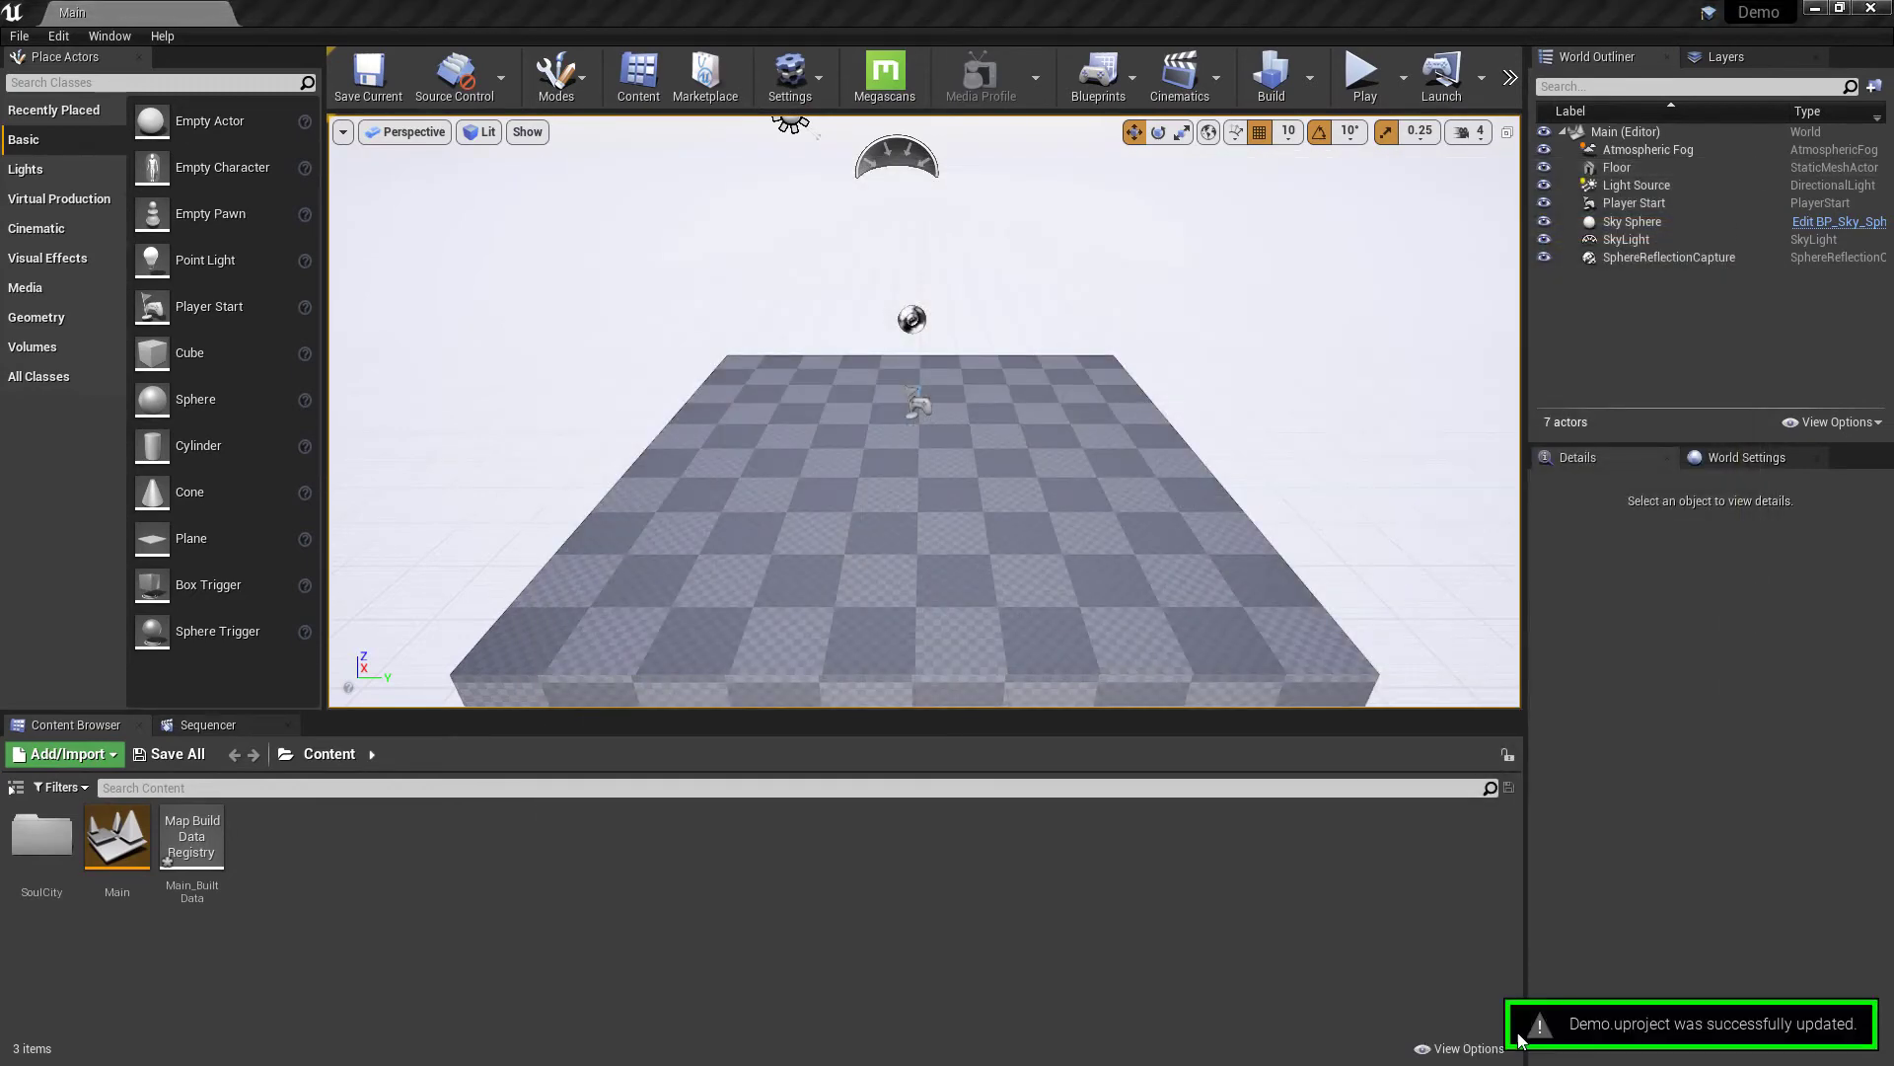
double_click(42, 839)
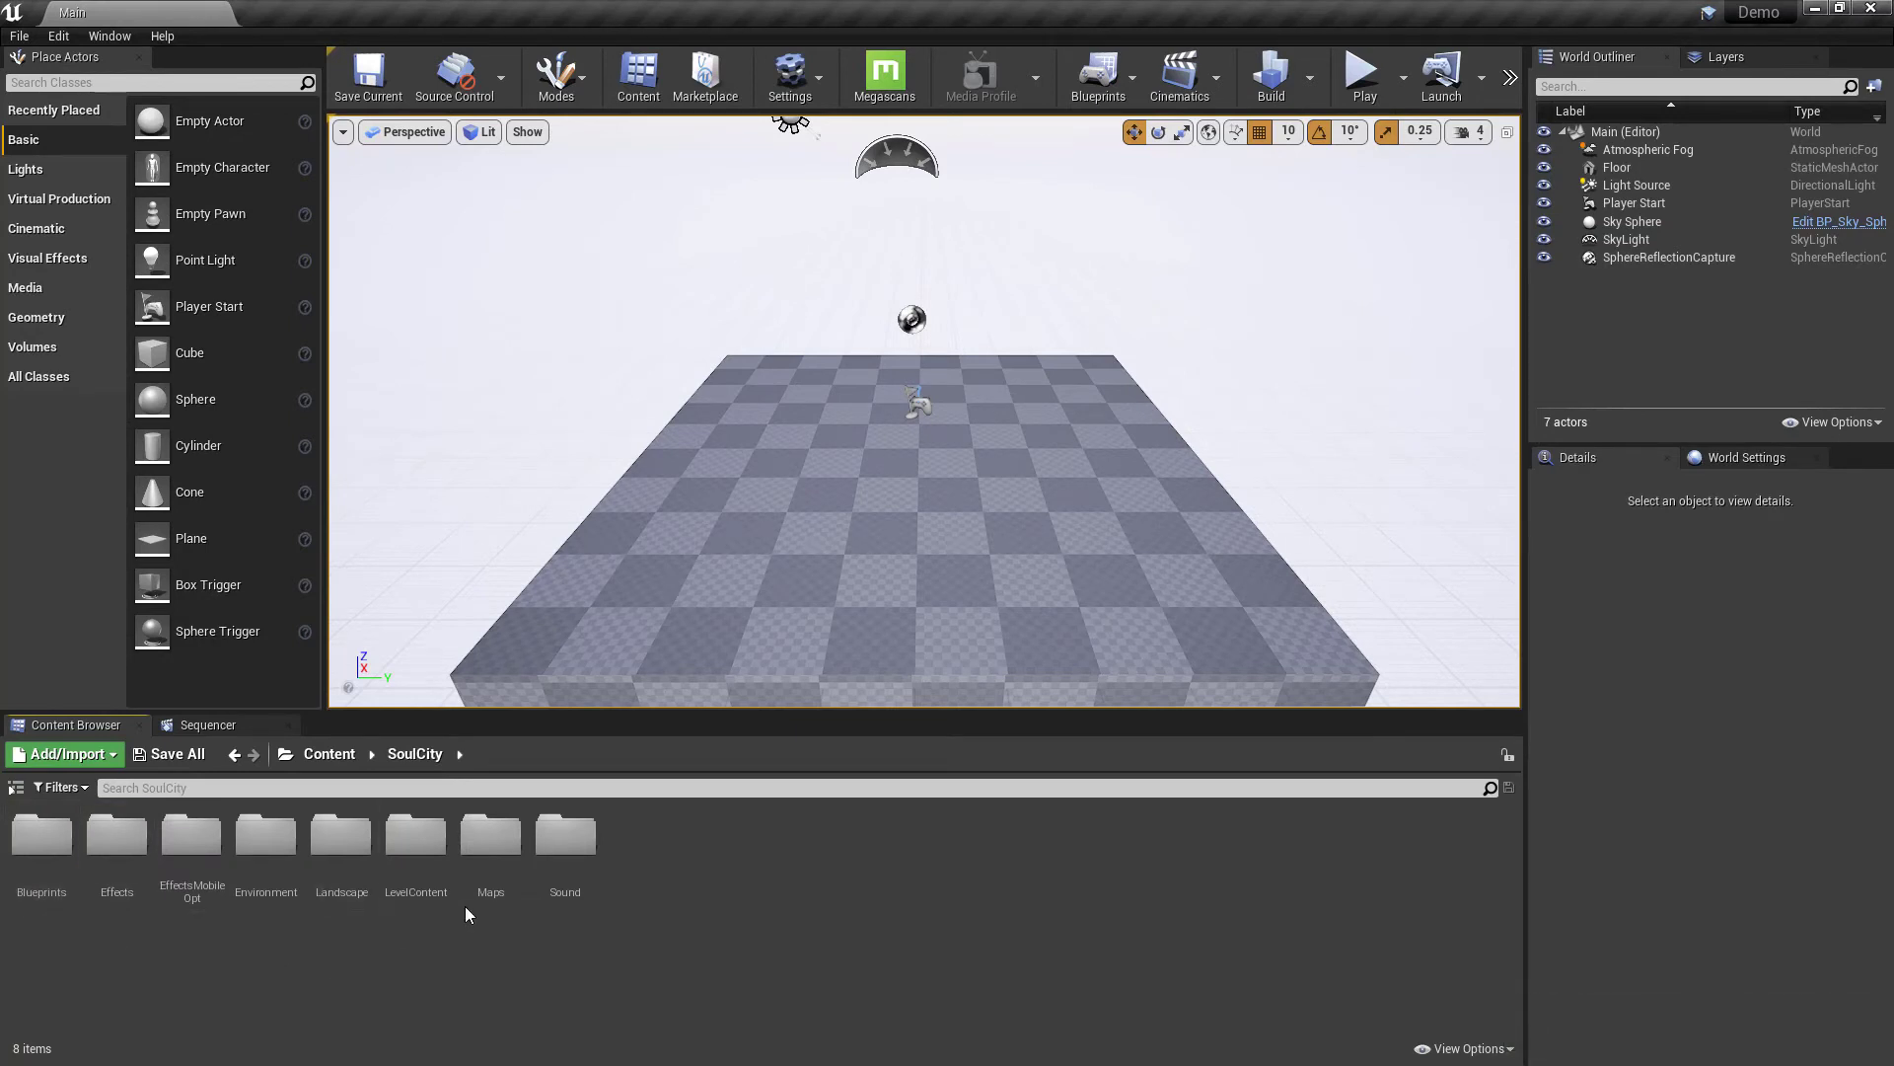
click(490, 839)
double_click(490, 838)
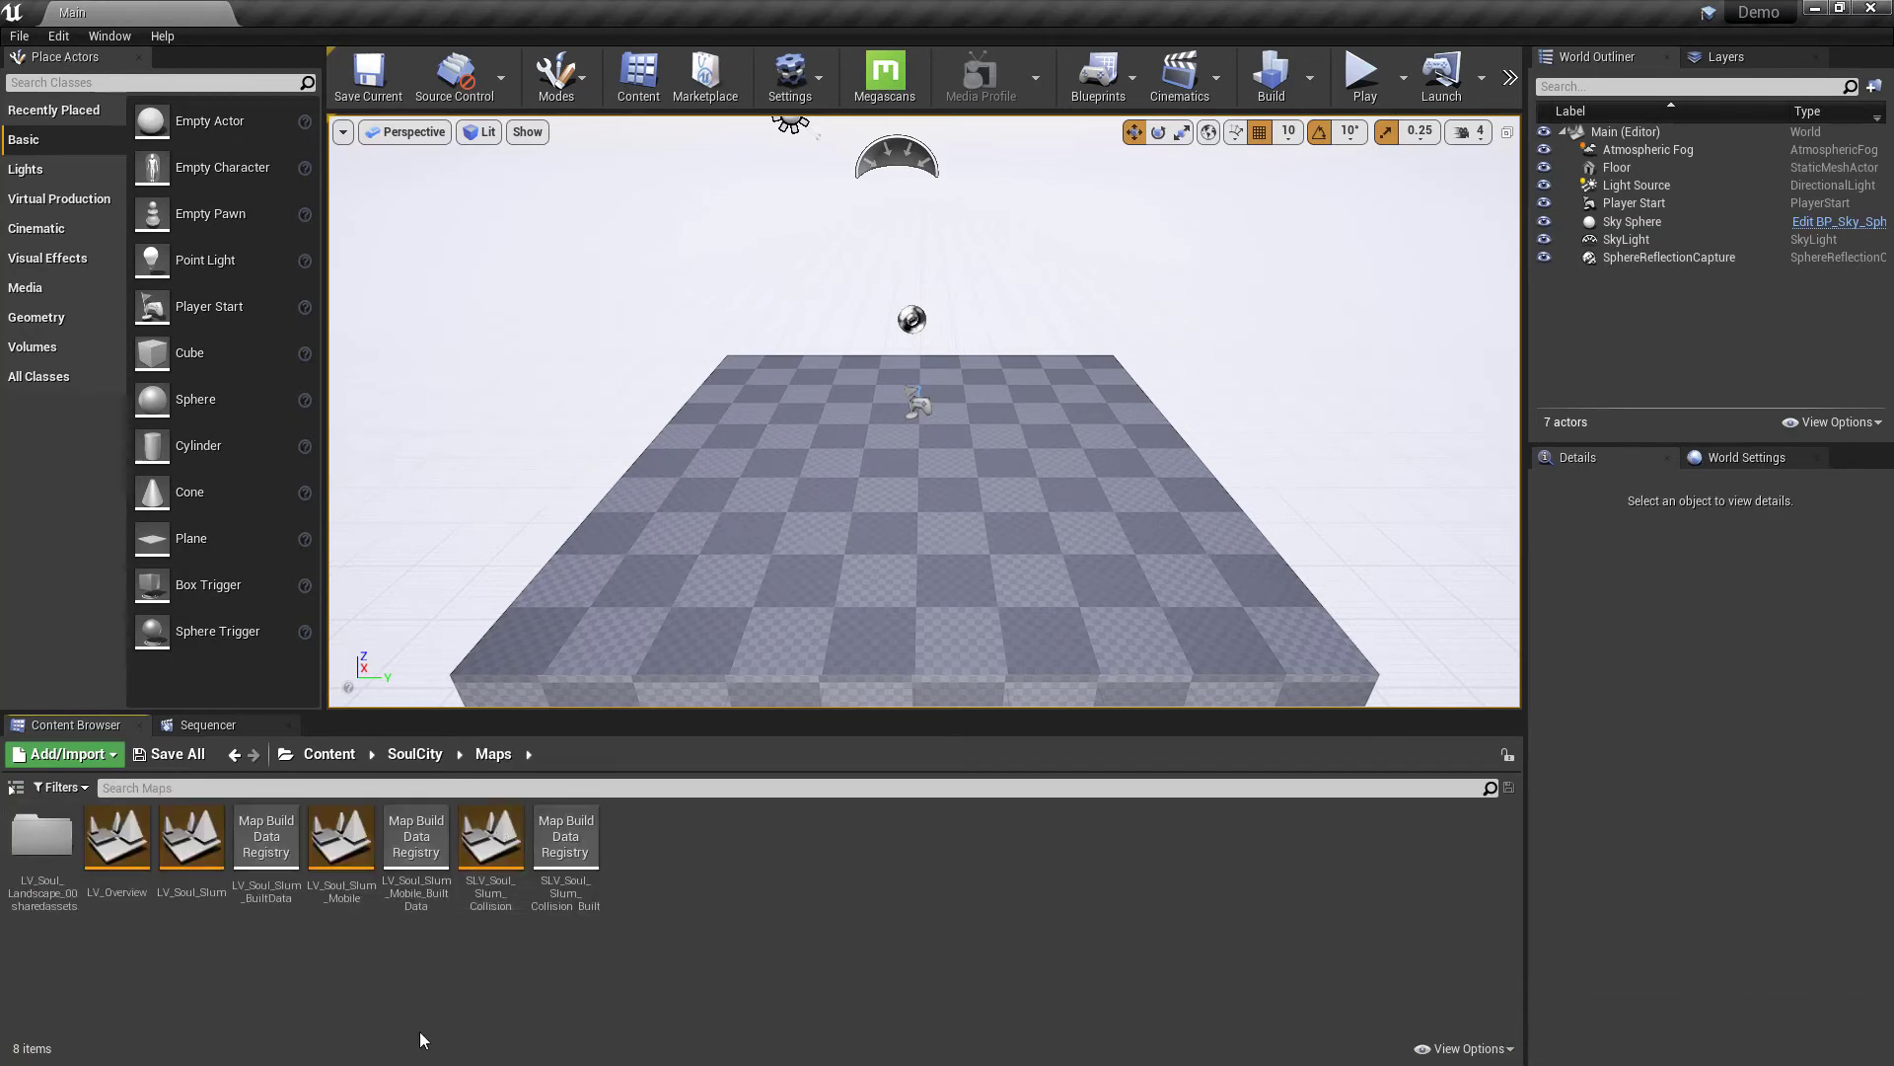
double_click(191, 839)
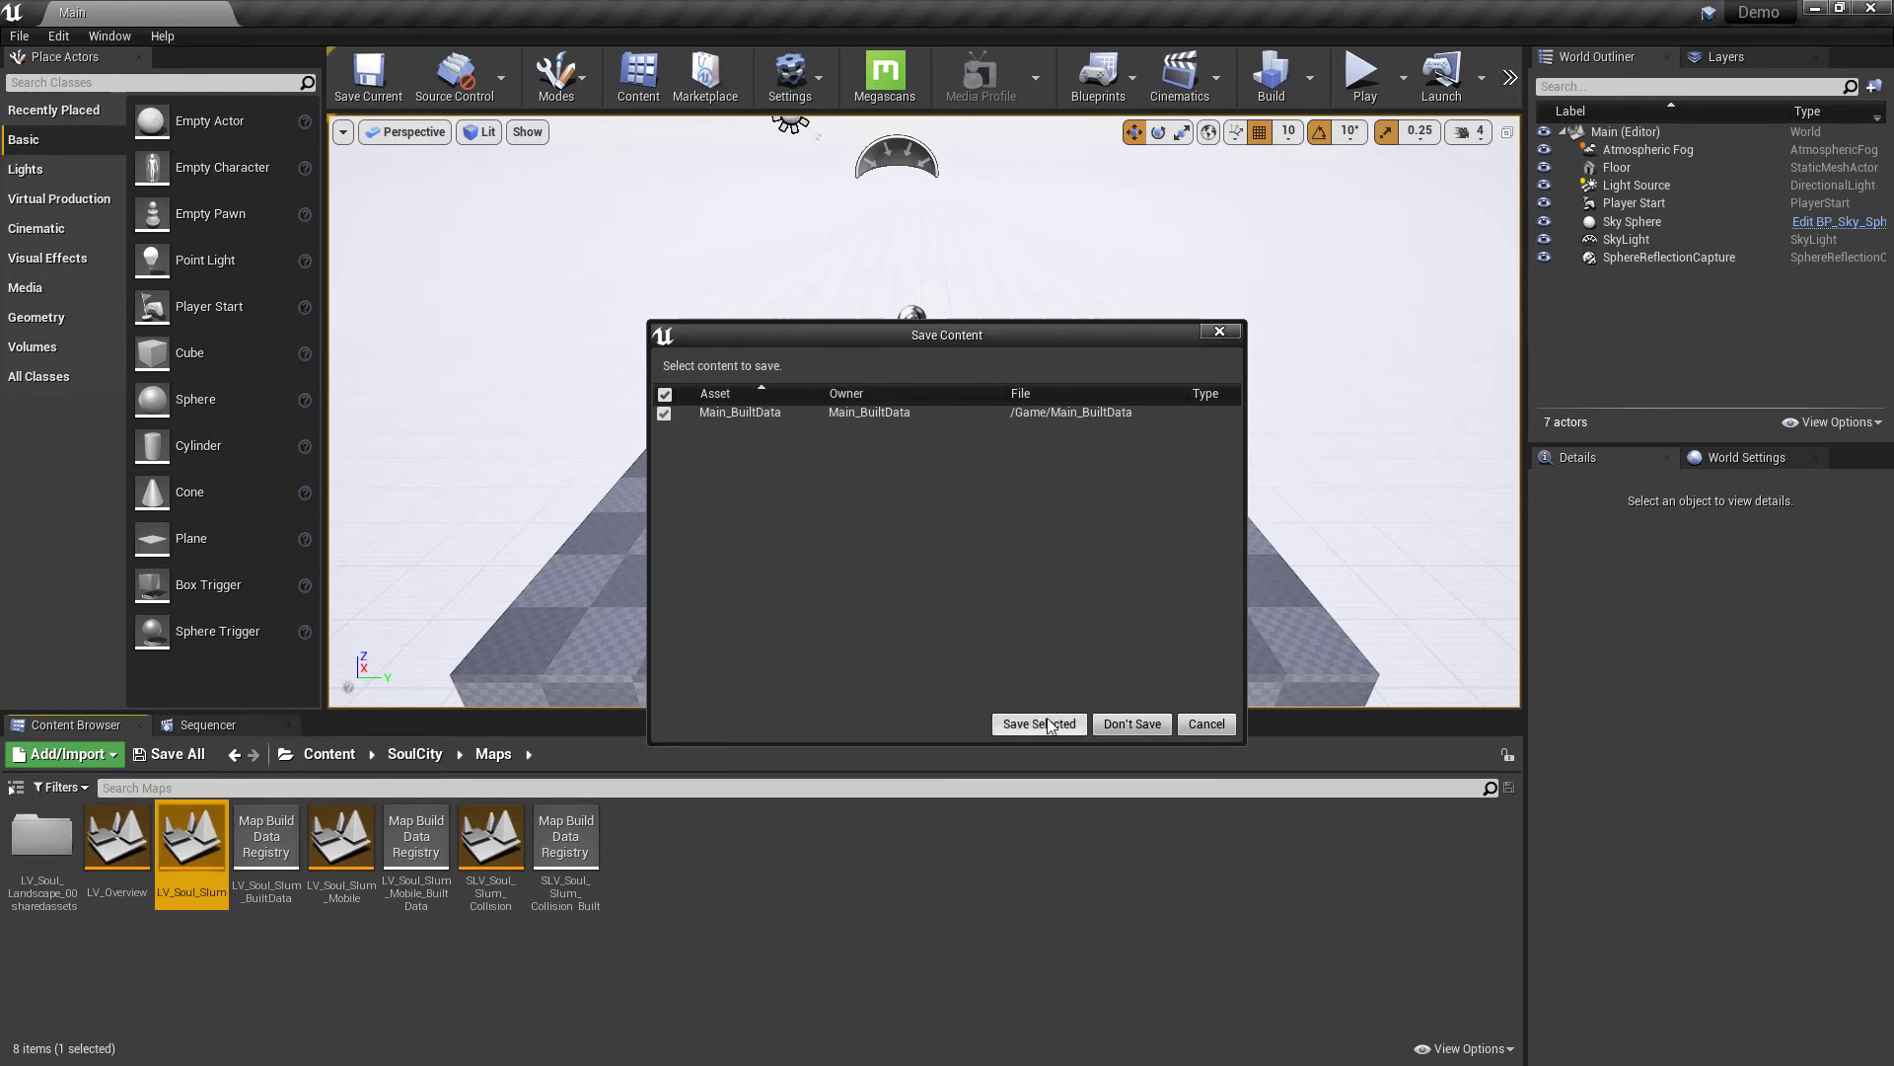
Load LV_Soul_Slum without saving Main_BuiltData and close the map check Message Log
click(1131, 724)
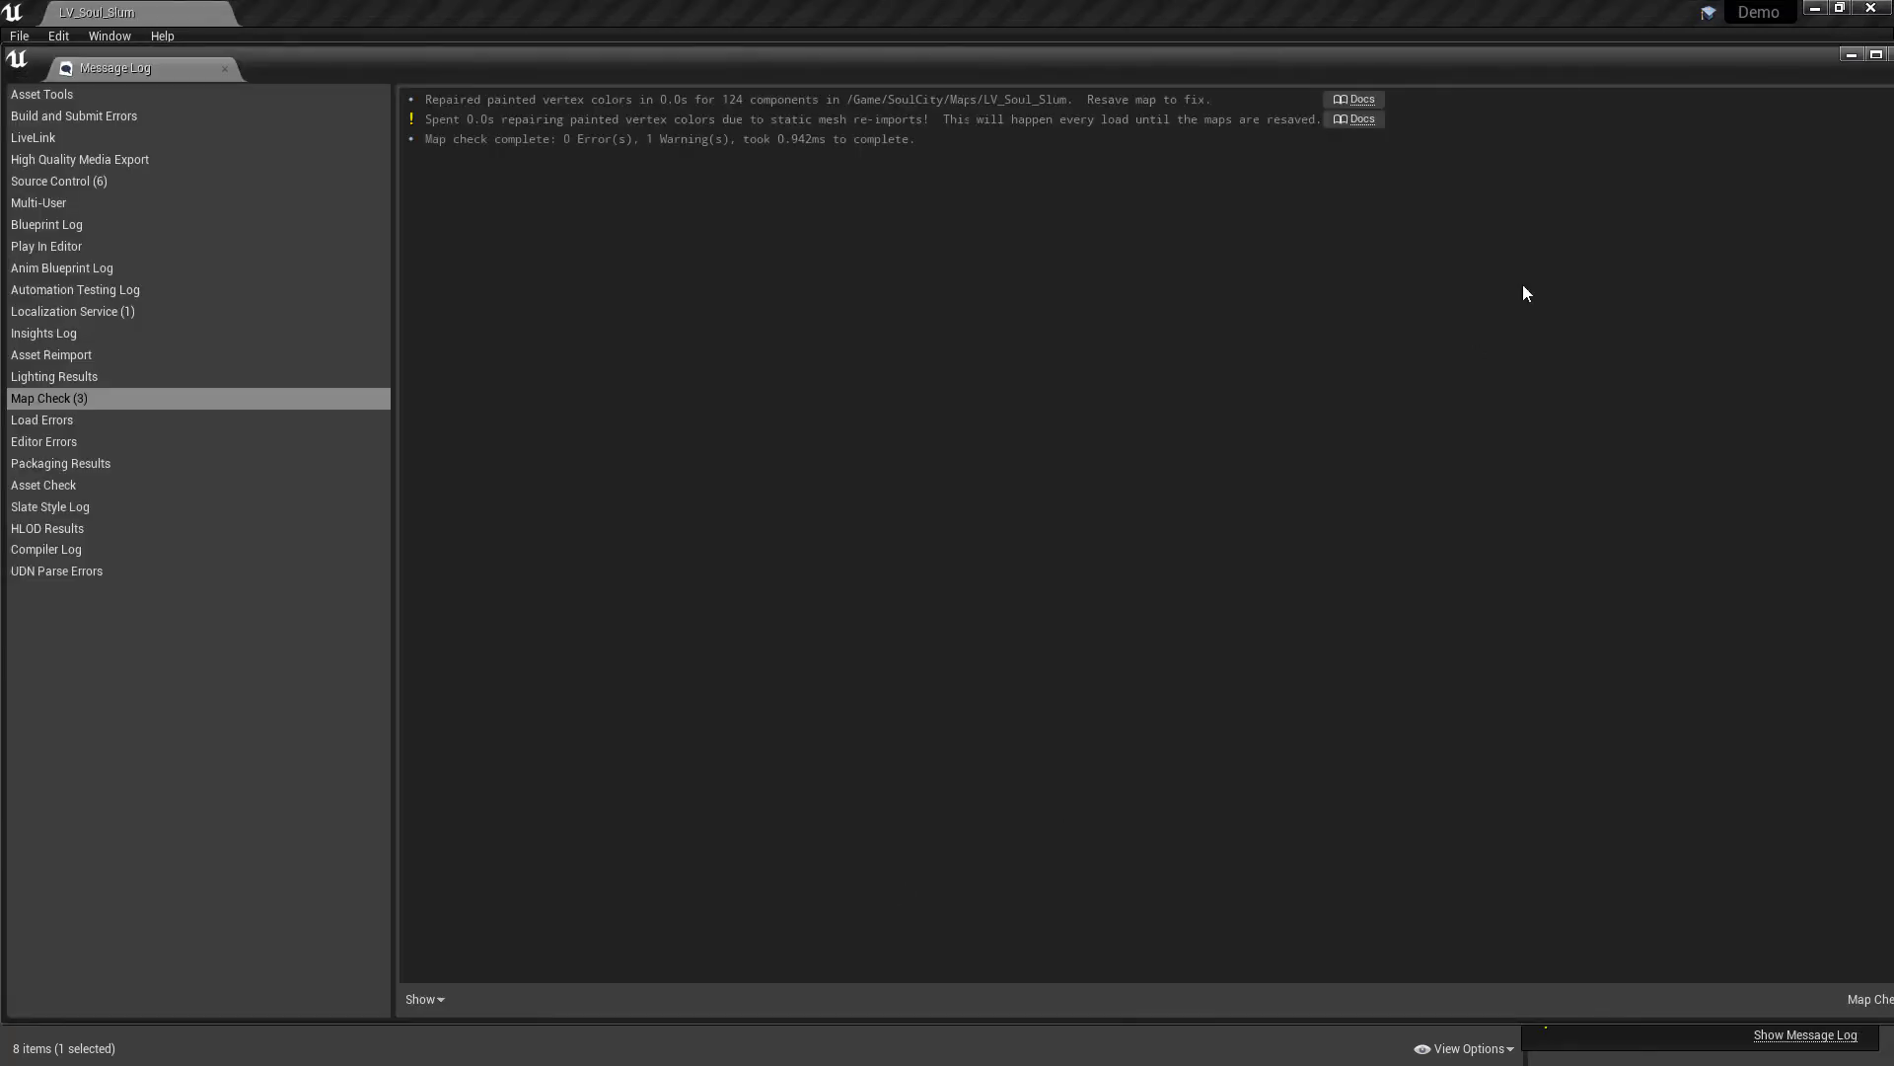
click(1876, 55)
click(1779, 89)
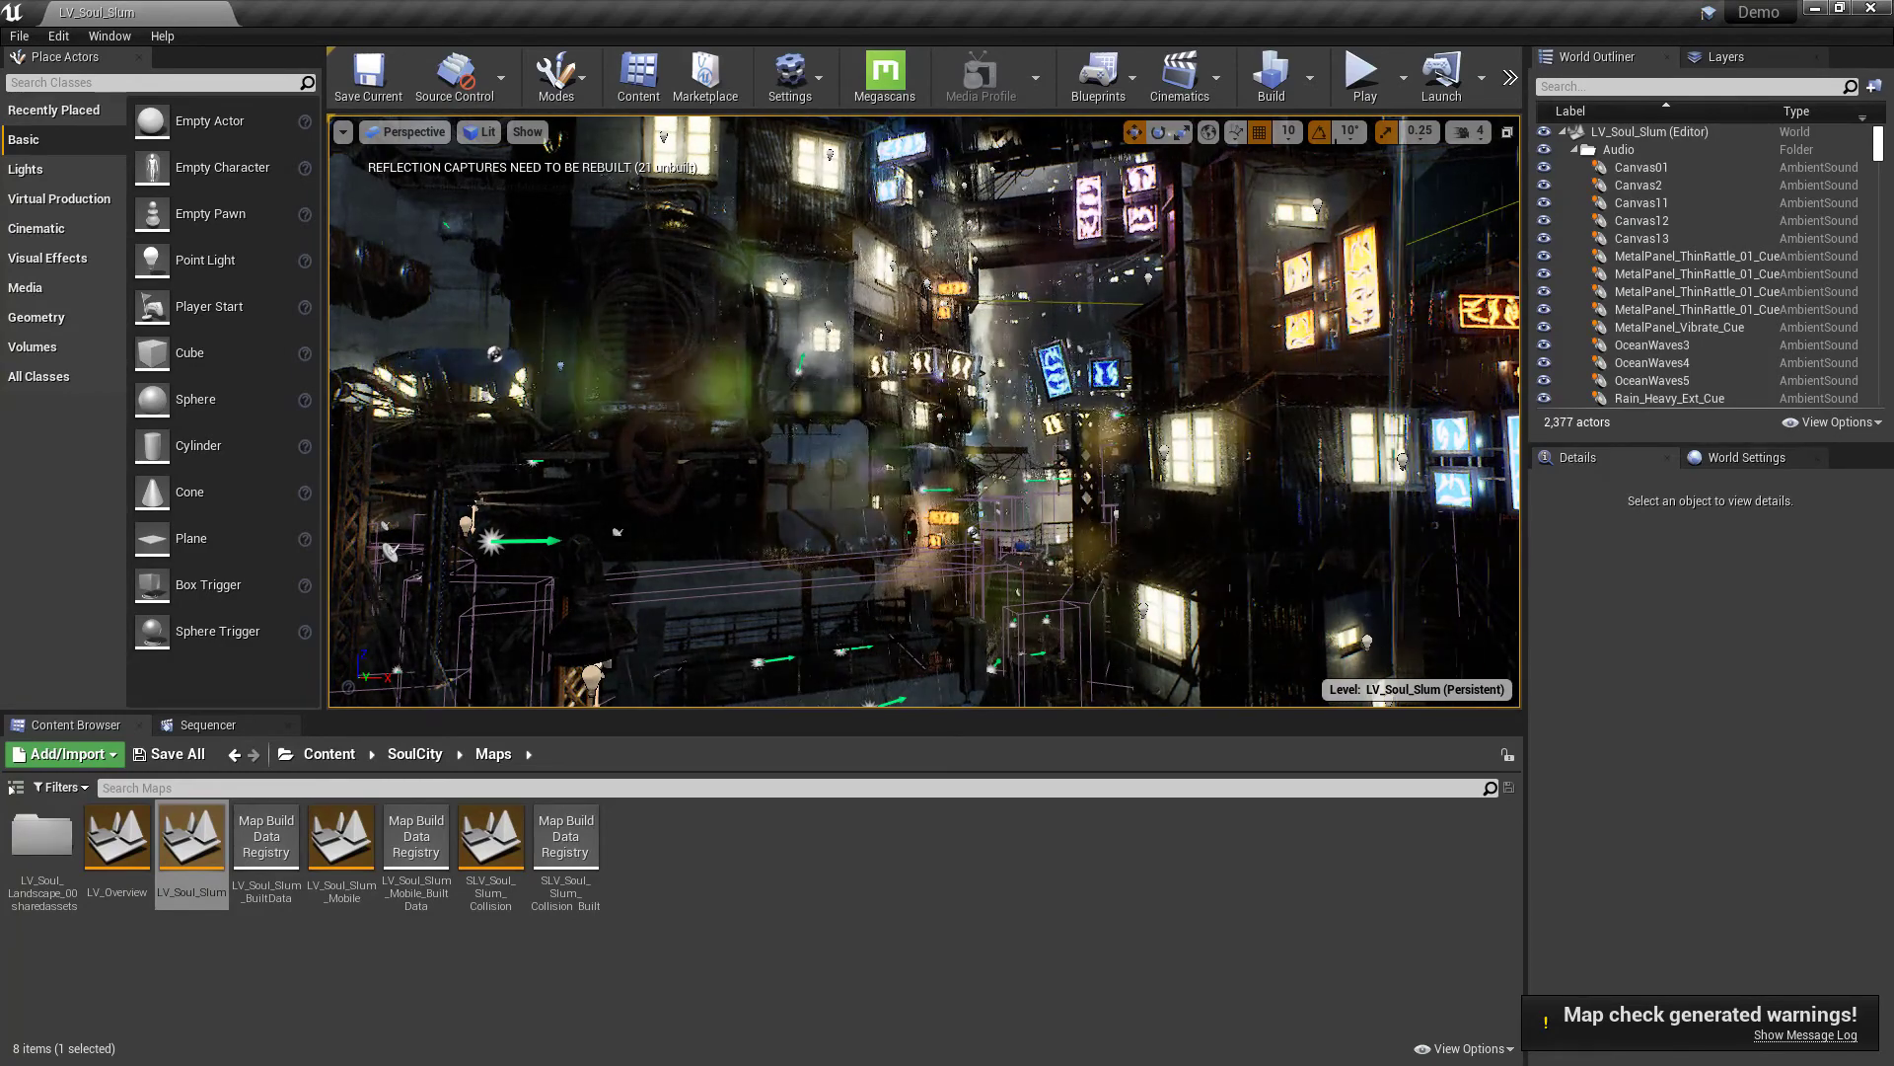
Run Build Reflection Captures from the toolbar's Build options for LV_Soul_Slum
click(1311, 84)
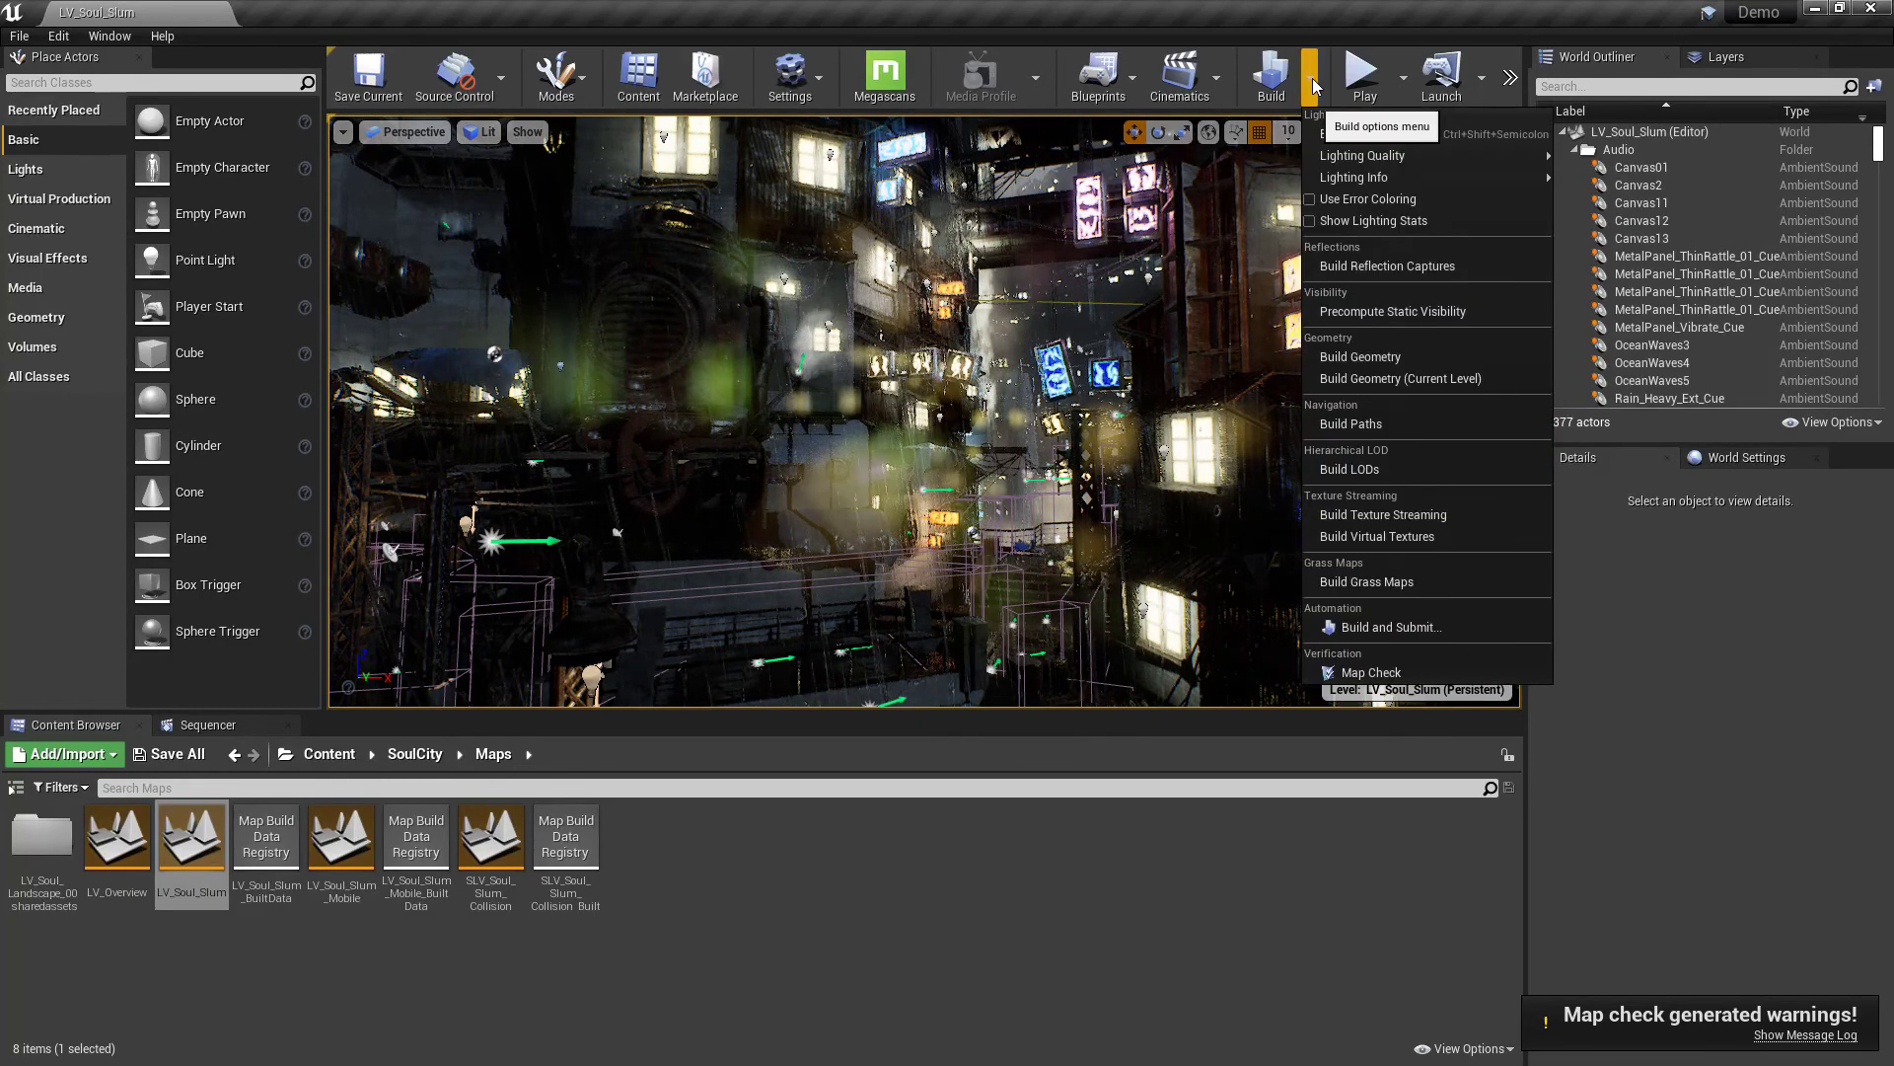
click(1387, 265)
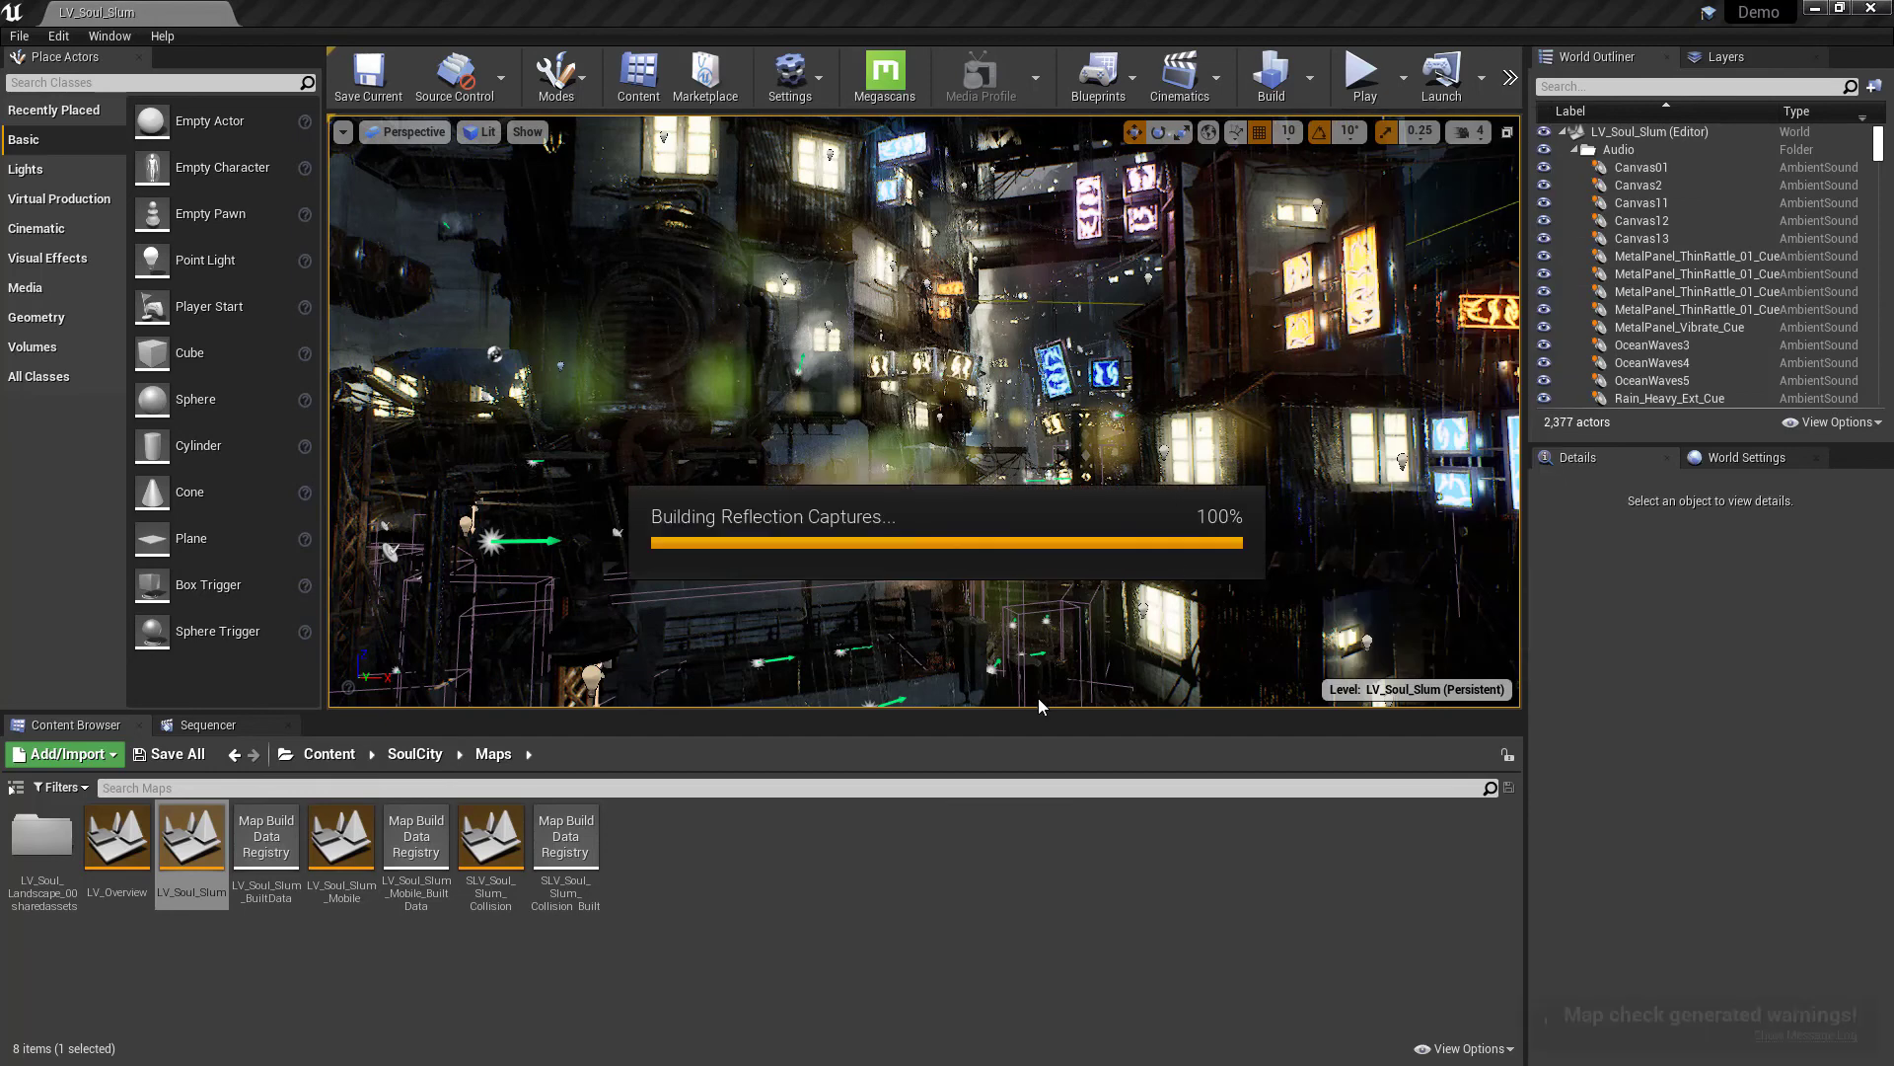